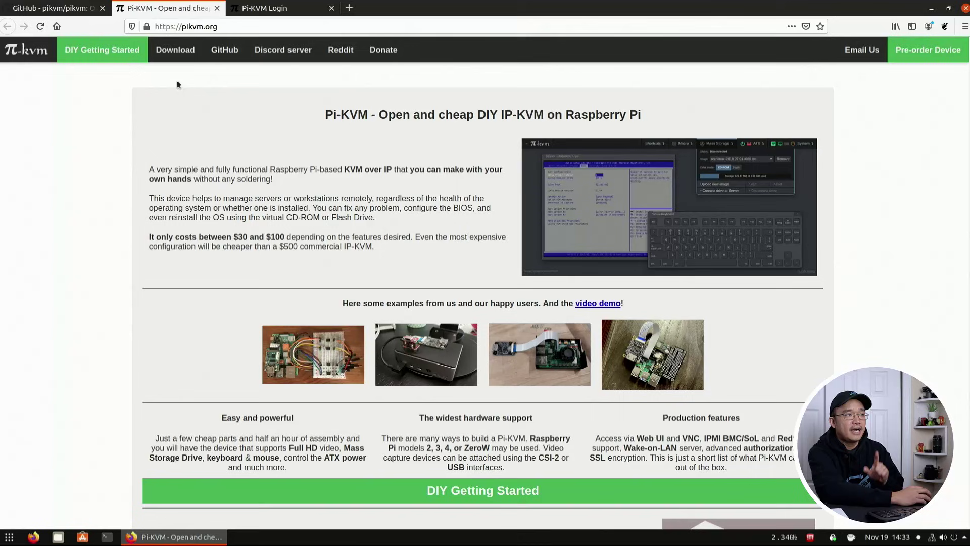
Scroll the Pi-KVM home page and go to its Download page.
scroll(386, 359, down, 3)
scroll(385, 359, down, 2)
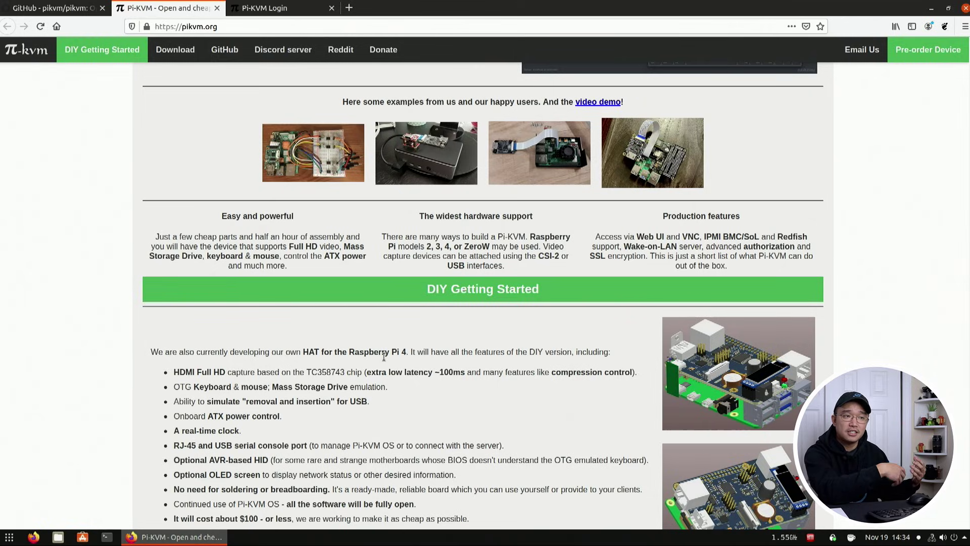
click(171, 51)
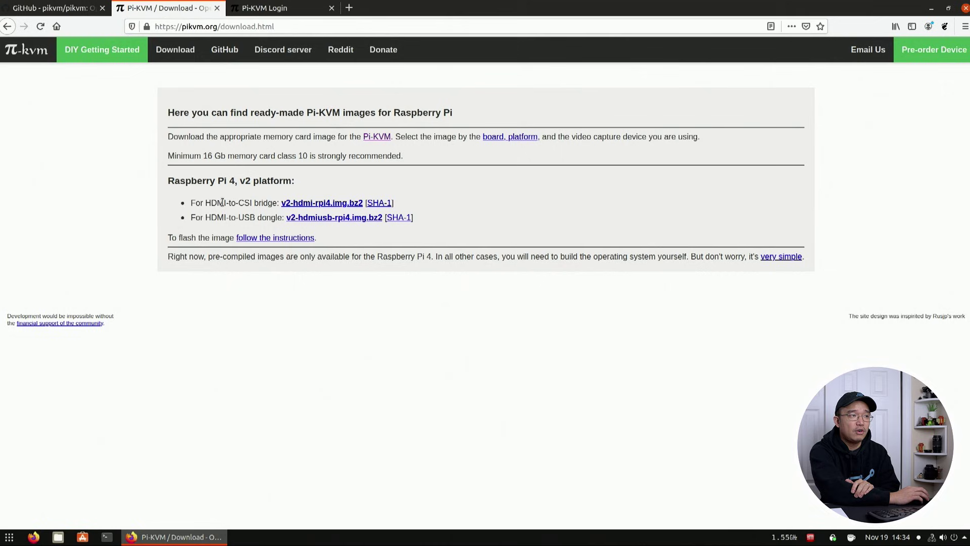
Point out the HDMI-to-CSI and HDMI-to-USB Raspberry Pi 4 image lines.
drag(191, 203, 238, 218)
click(224, 218)
click(252, 217)
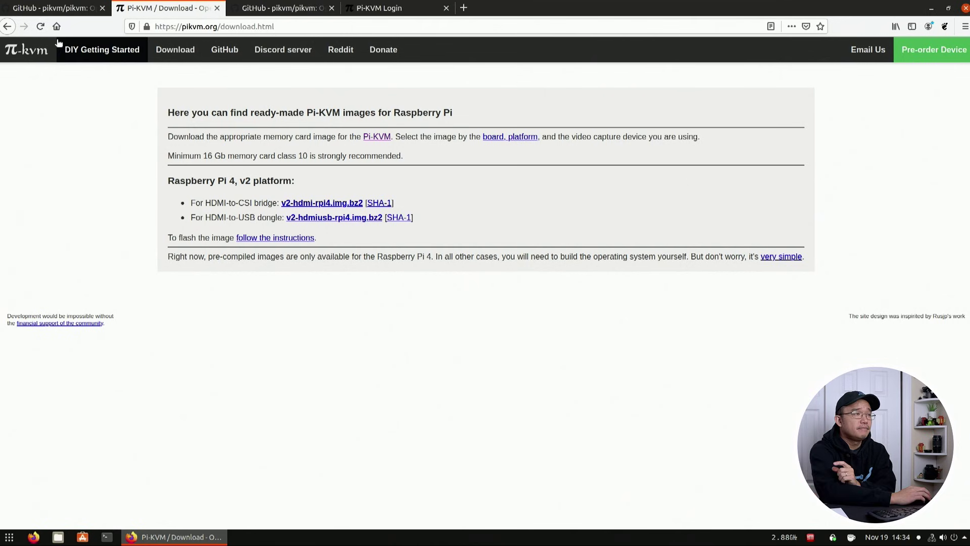
Return to the Pi-KVM home page and scroll through it.
click(30, 50)
scroll(306, 196, down, 8)
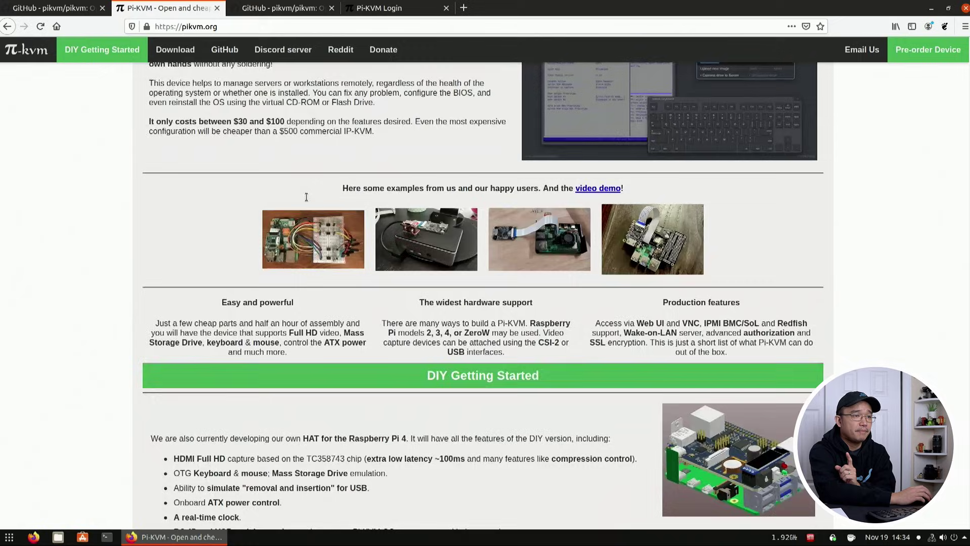
scroll(558, 240, up, 2)
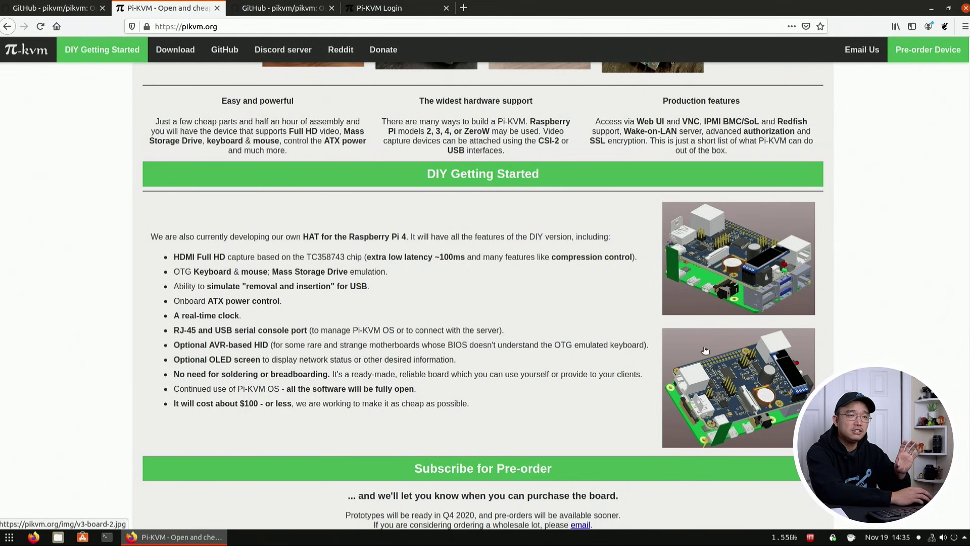
scroll(390, 338, up, 3)
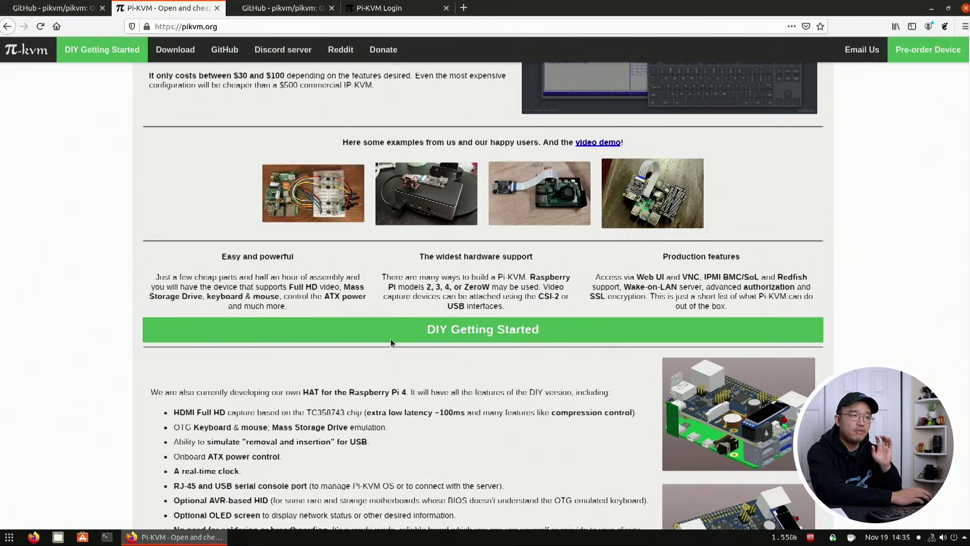
scroll(390, 339, down, 1)
scroll(508, 366, down, 5)
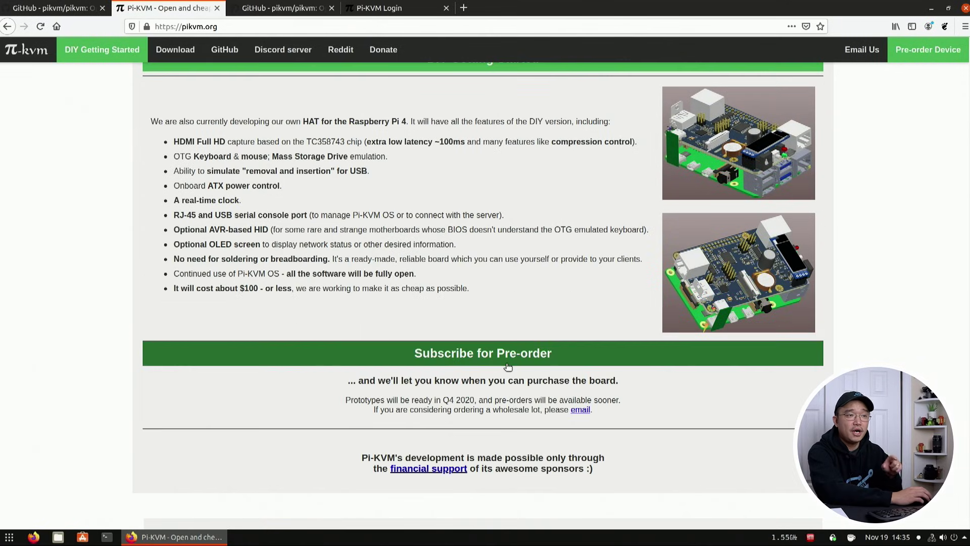
Switch to the GitHub pikvm tab and scroll down to its Features list.
scroll(508, 346, up, 3)
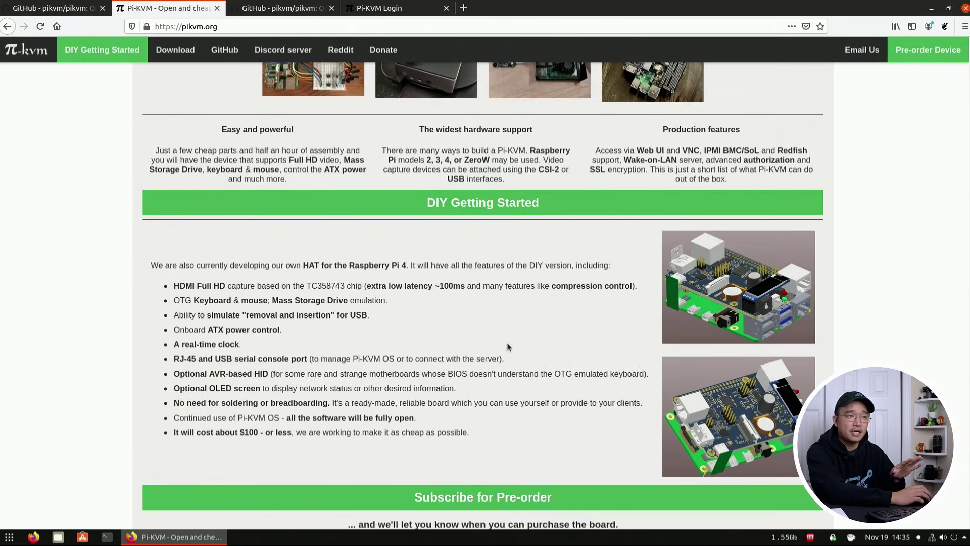
scroll(508, 344, up, 3)
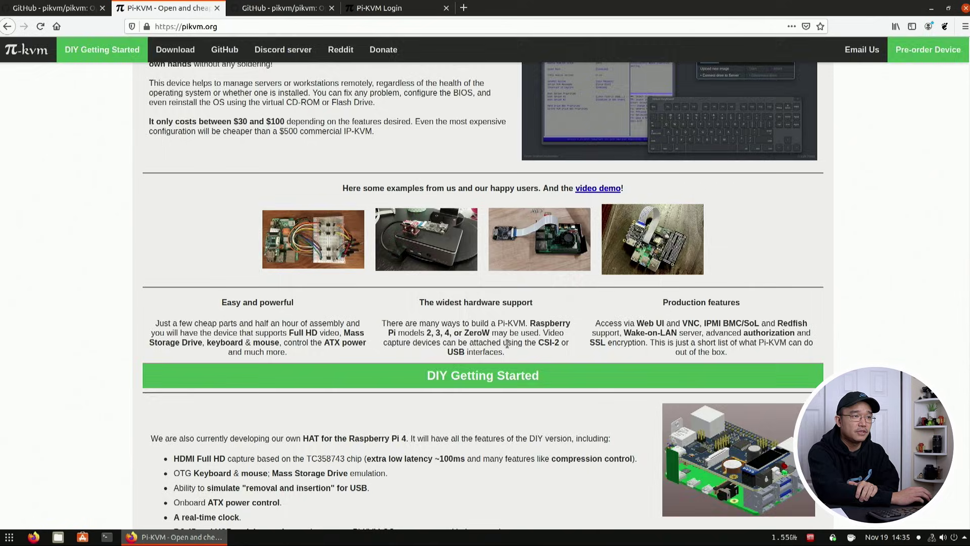
key(ctrl+Page_Up)
scroll(283, 286, down, 3)
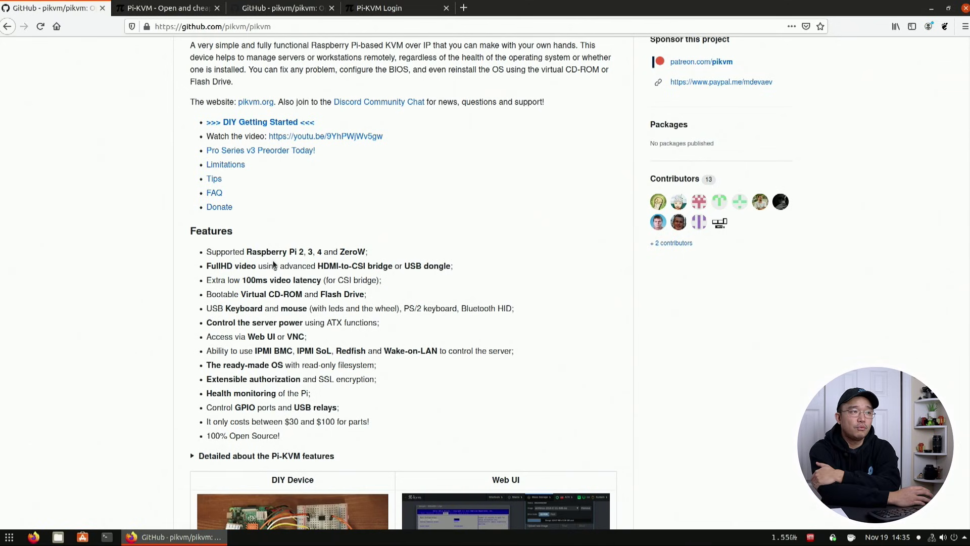
drag(297, 252, 310, 252)
click(310, 251)
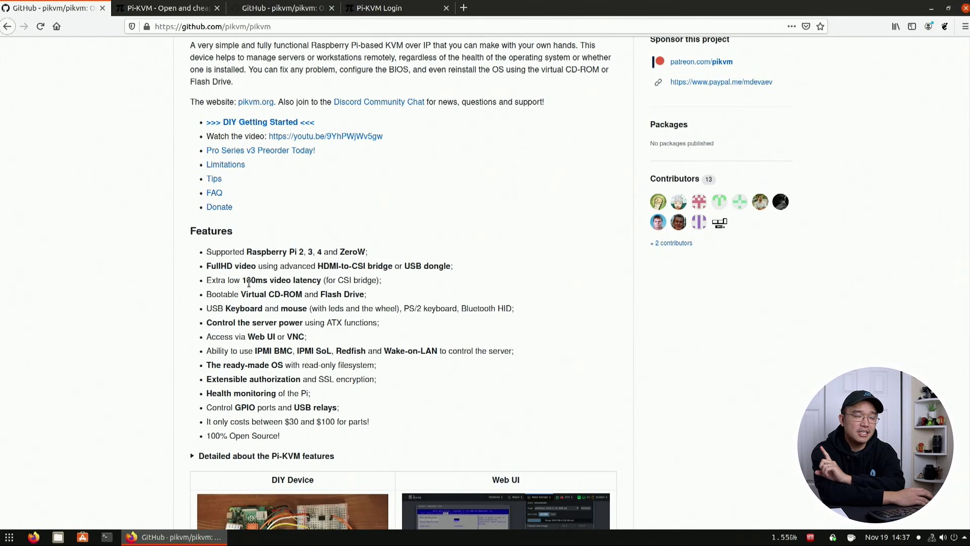
Select the '100ms' video latency figure in the README Features list.
drag(242, 281, 264, 279)
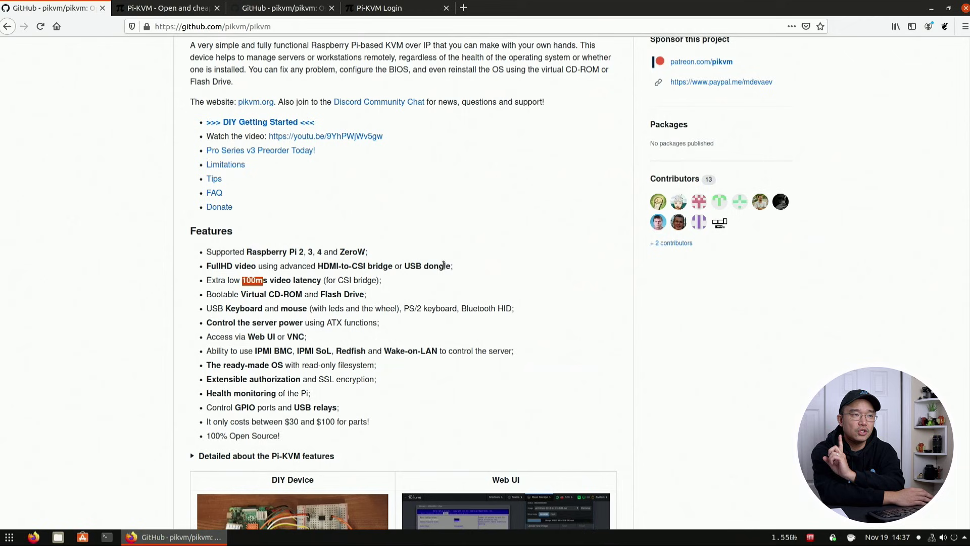
scroll(254, 265, down, 1)
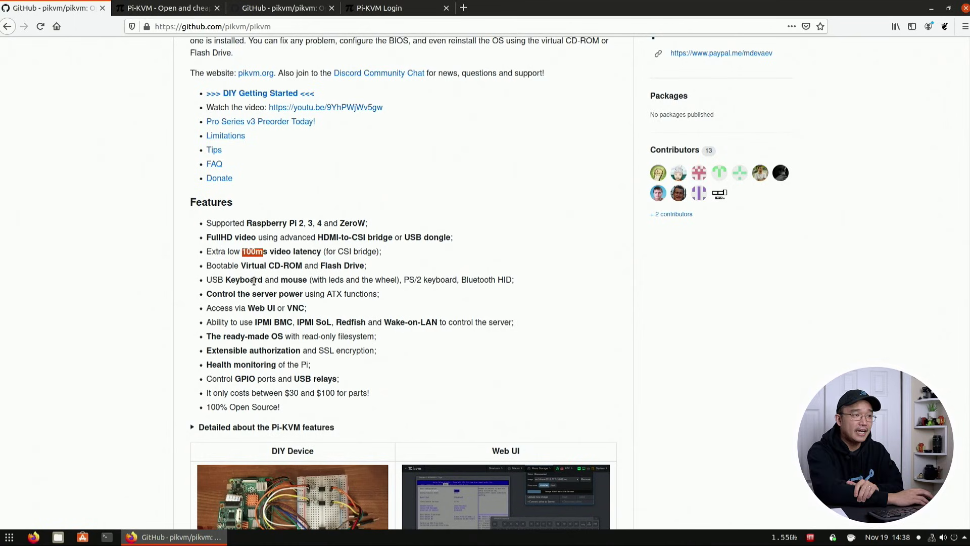
Scroll down through the pikvm README's hardware sections.
scroll(273, 303, down, 3)
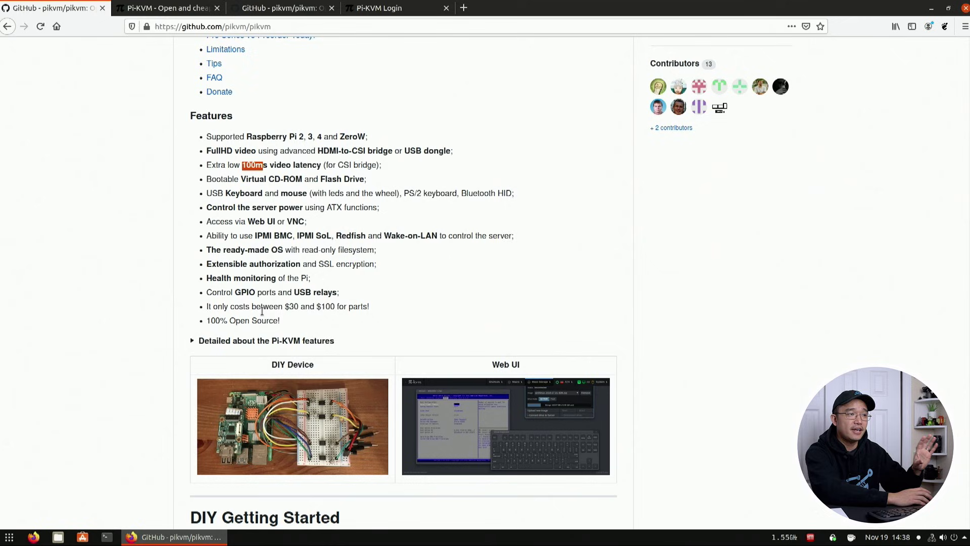
scroll(291, 309, down, 2)
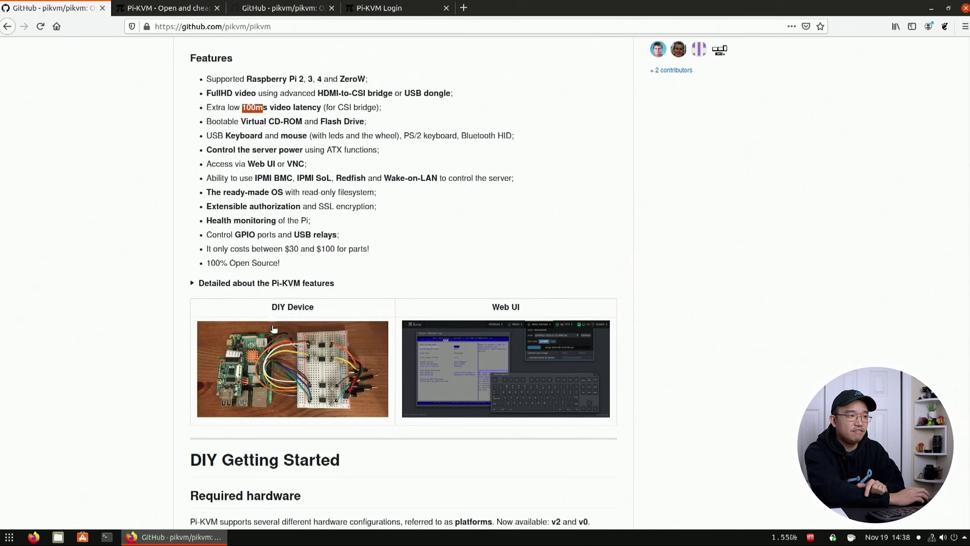
scroll(279, 347, down, 4)
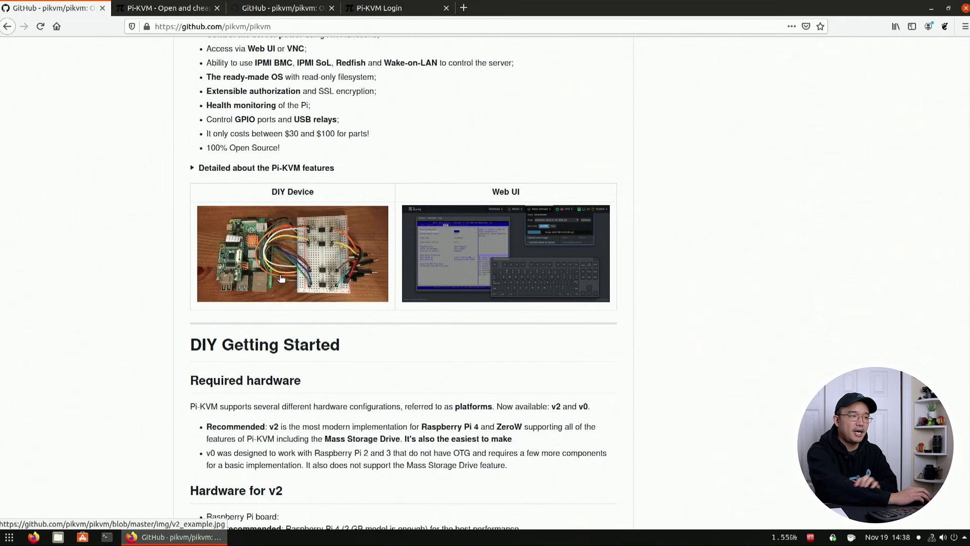
scroll(281, 278, down, 7)
scroll(281, 278, down, 3)
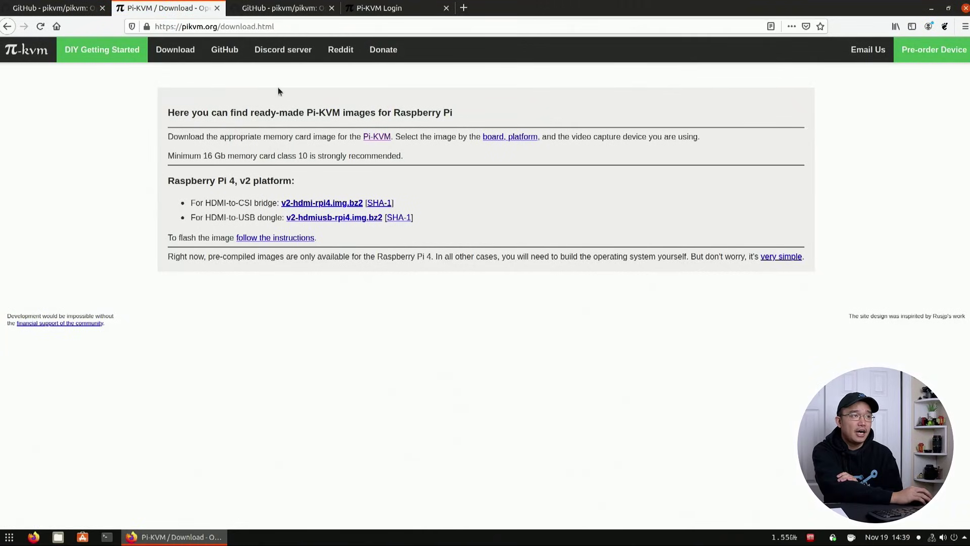
Log in to the Pi-KVM web UI and start the KVM session for the remote PC.
click(382, 4)
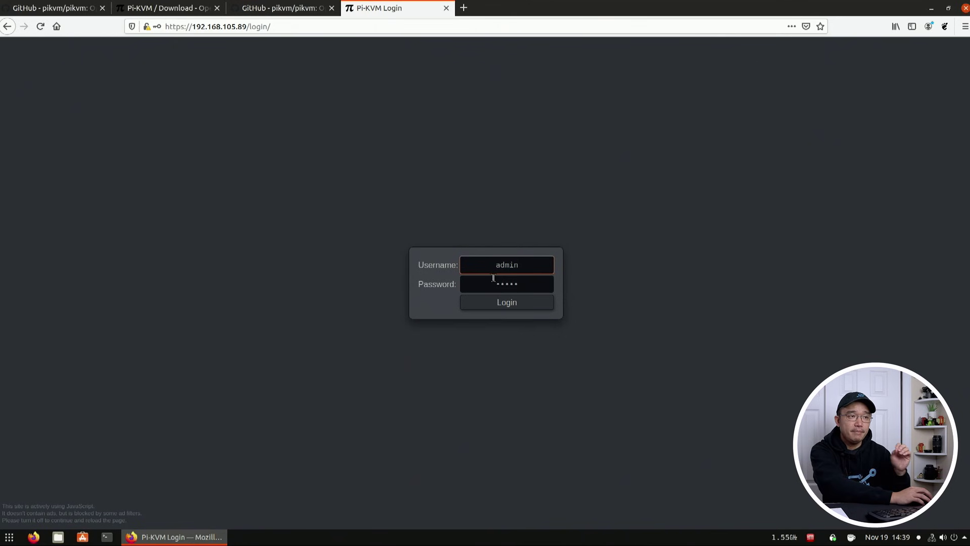
click(495, 304)
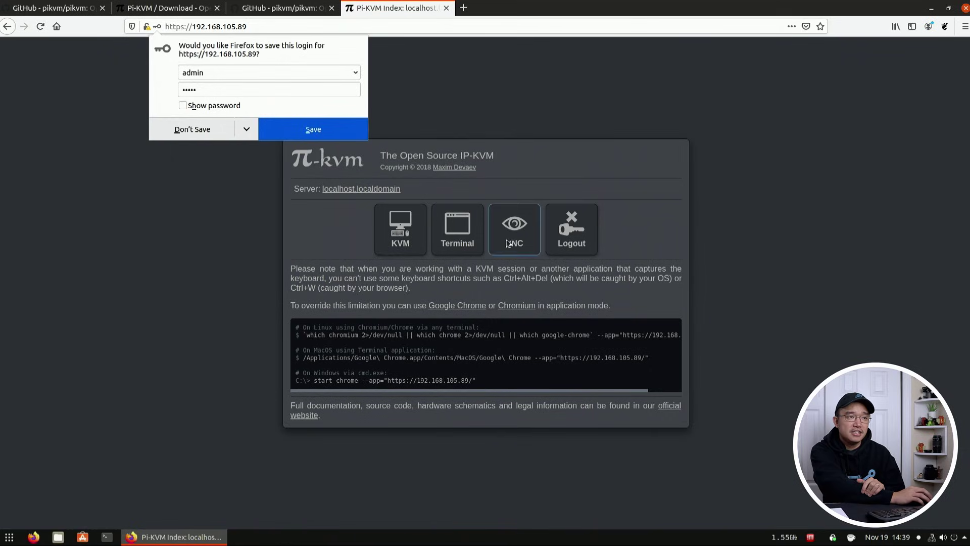
click(399, 232)
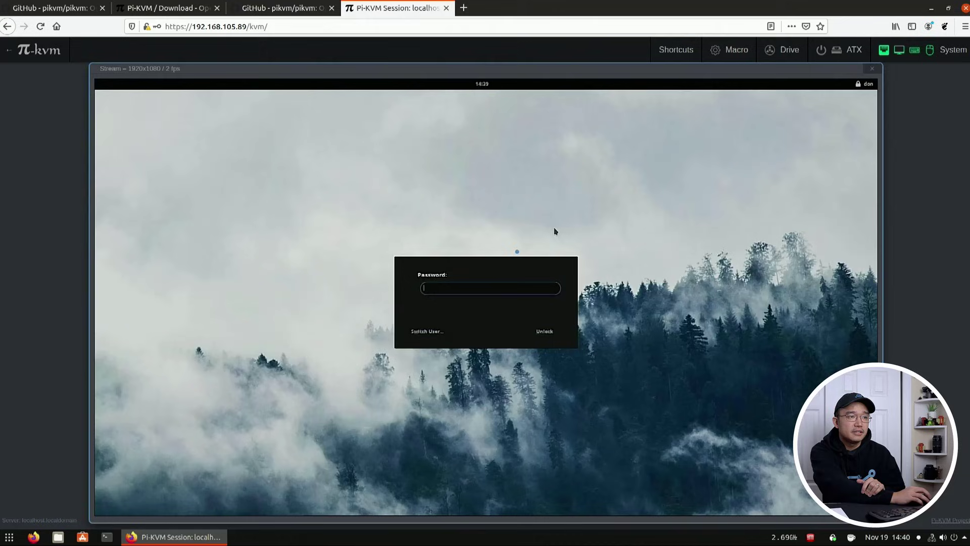
Move the stream window left, unlock the Solus desktop, and shift its blog window left.
drag(511, 71, 423, 72)
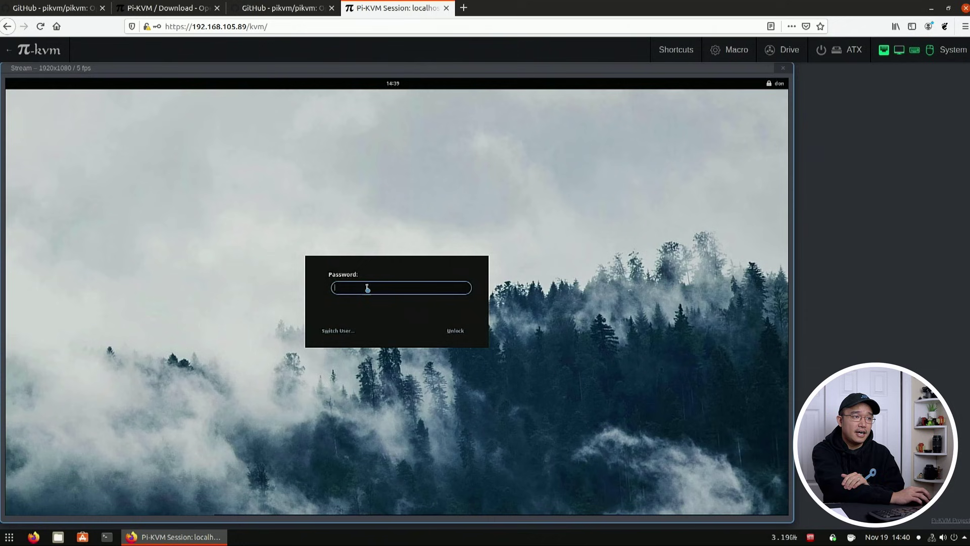
key(Return)
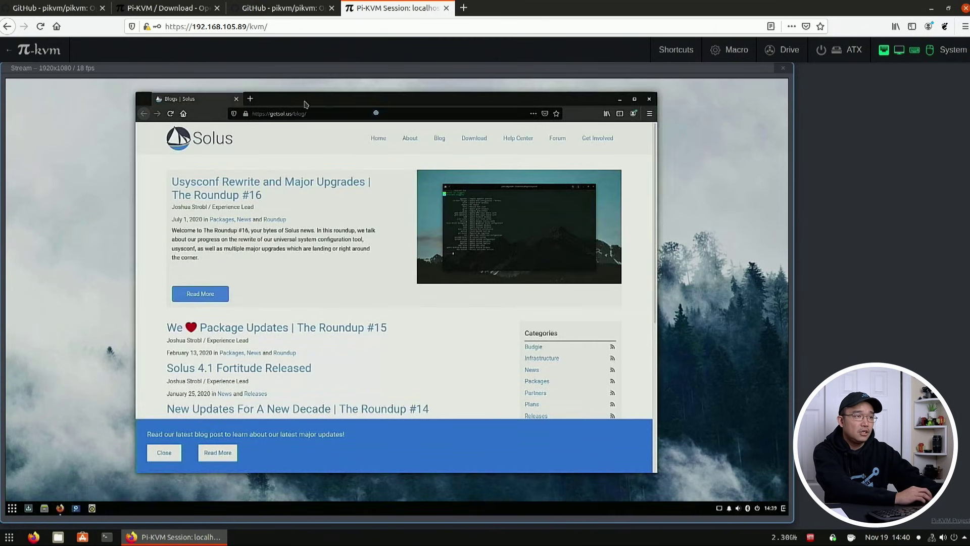
drag(311, 99, 203, 96)
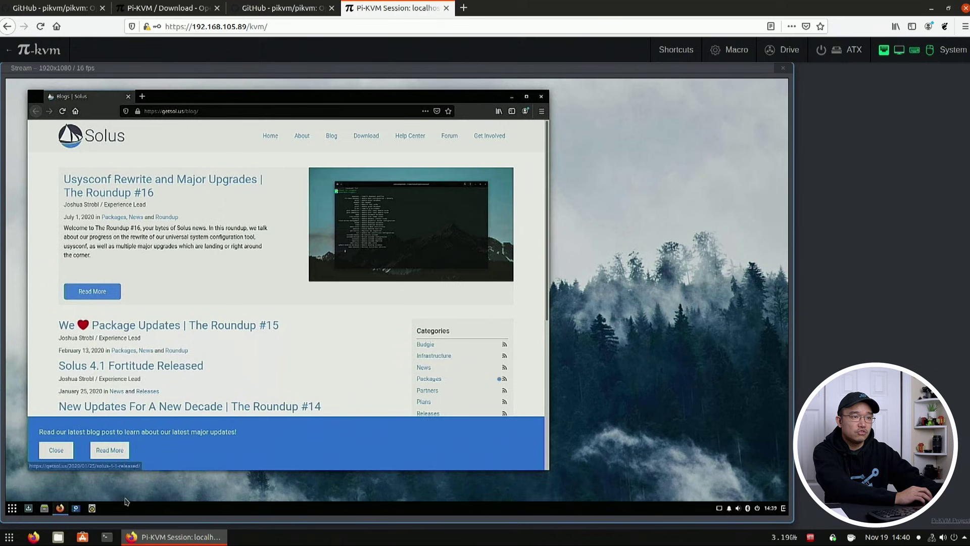
click(951, 60)
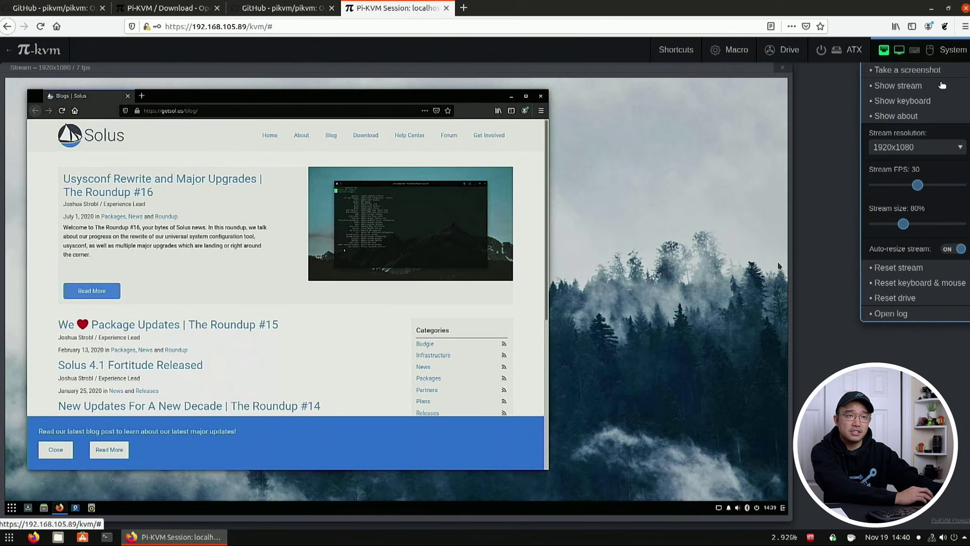
Send the Win key from the virtual keyboard to open the Solus menu, then move the keyboard lower right.
click(916, 101)
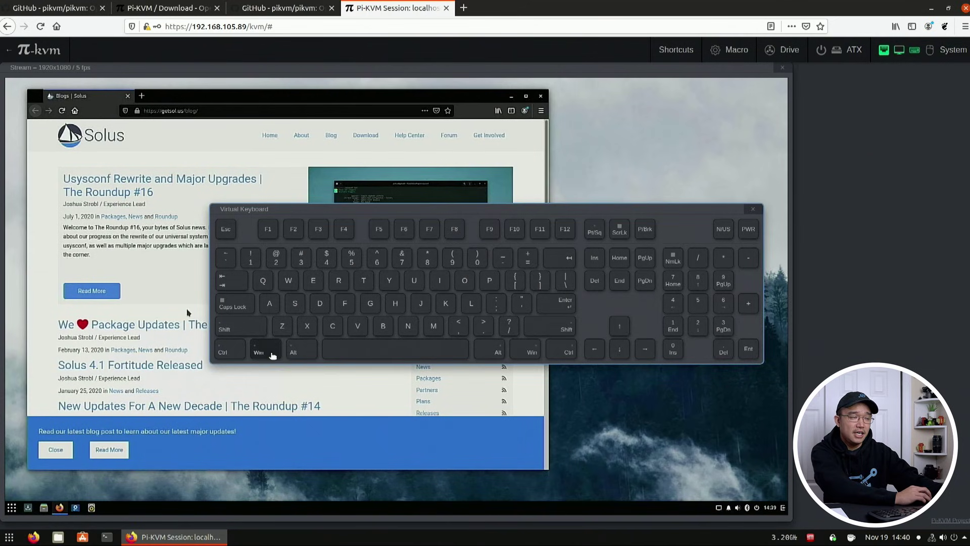
click(256, 349)
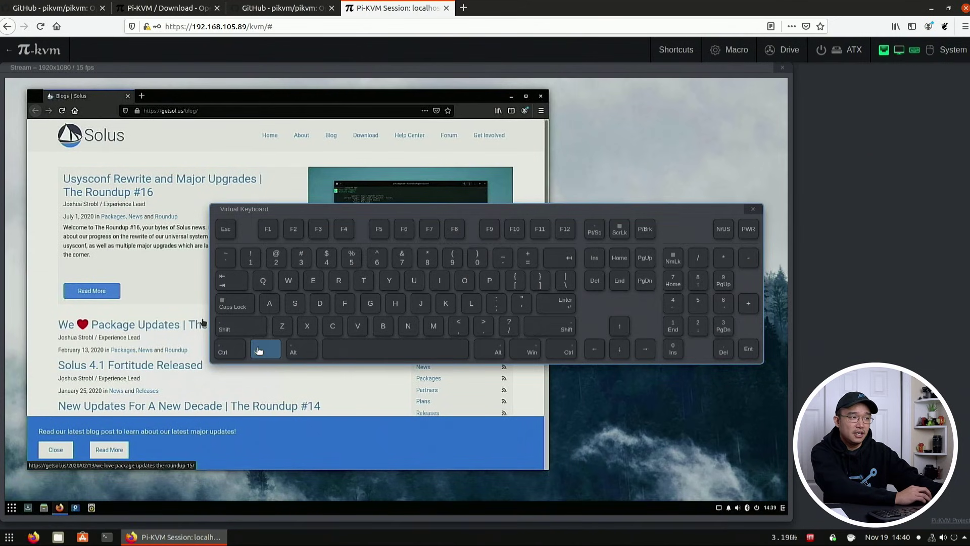
click(260, 350)
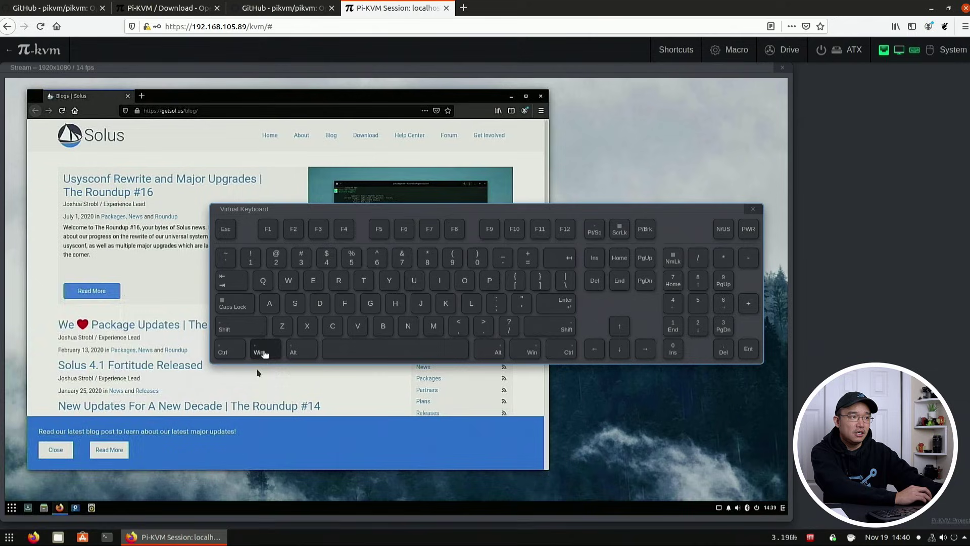
drag(249, 211, 431, 362)
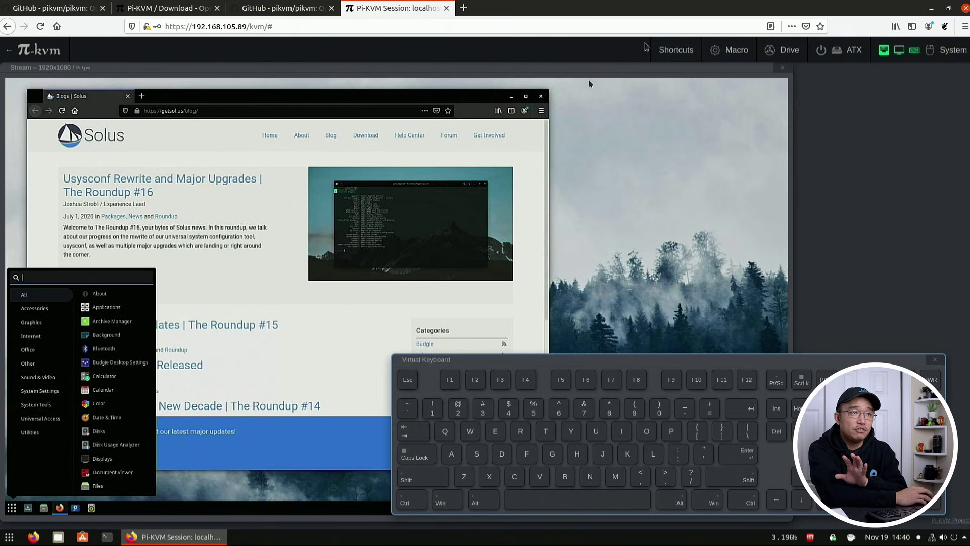
Close the Solus application menu and browse the Shortcuts and Macro menus.
click(675, 50)
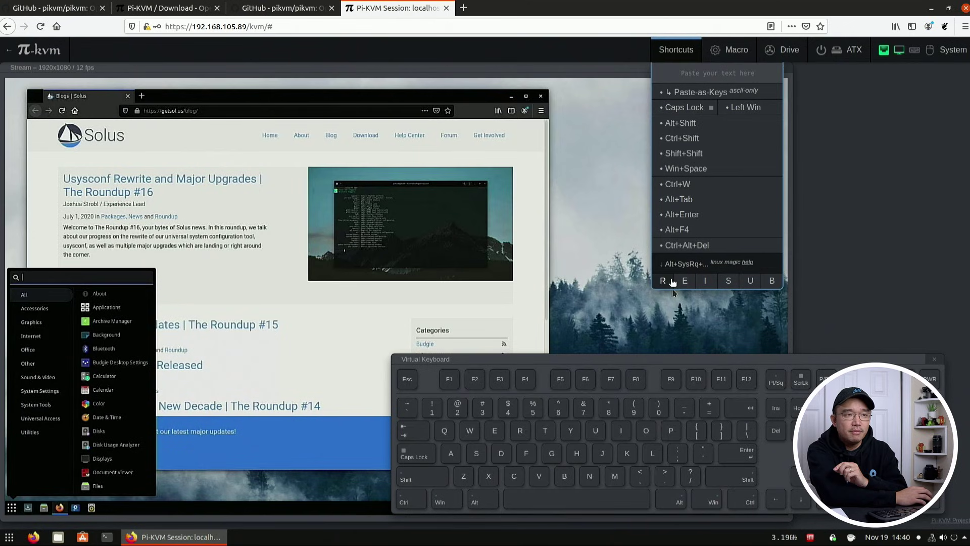
click(527, 221)
click(689, 51)
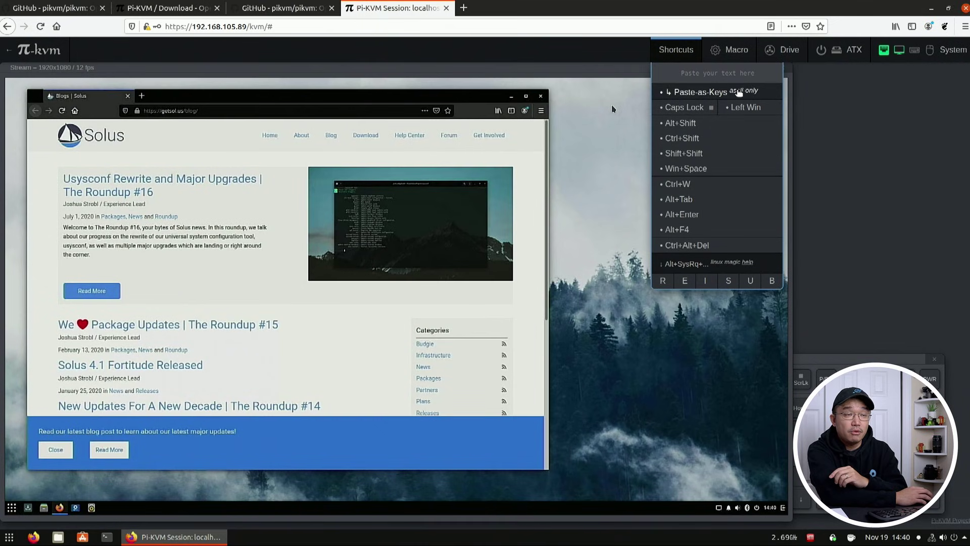
click(730, 50)
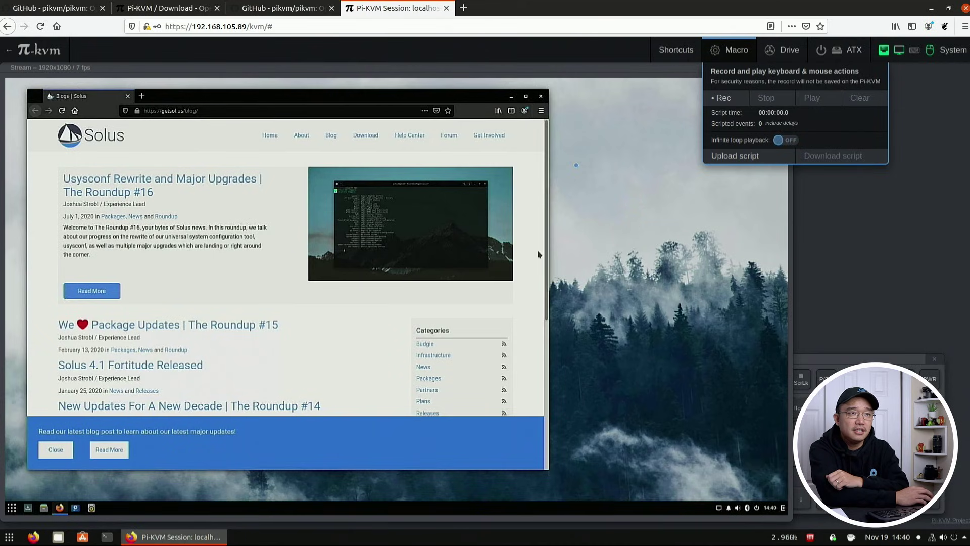
Set the virtual drive image to ubuntu-20.10-desktop-amd64.iso in Flash mode.
click(782, 50)
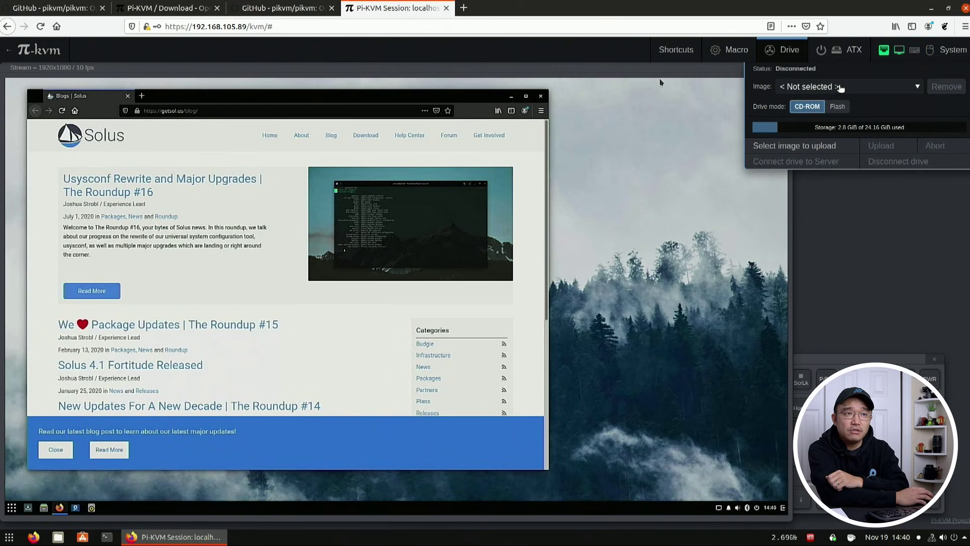
click(840, 87)
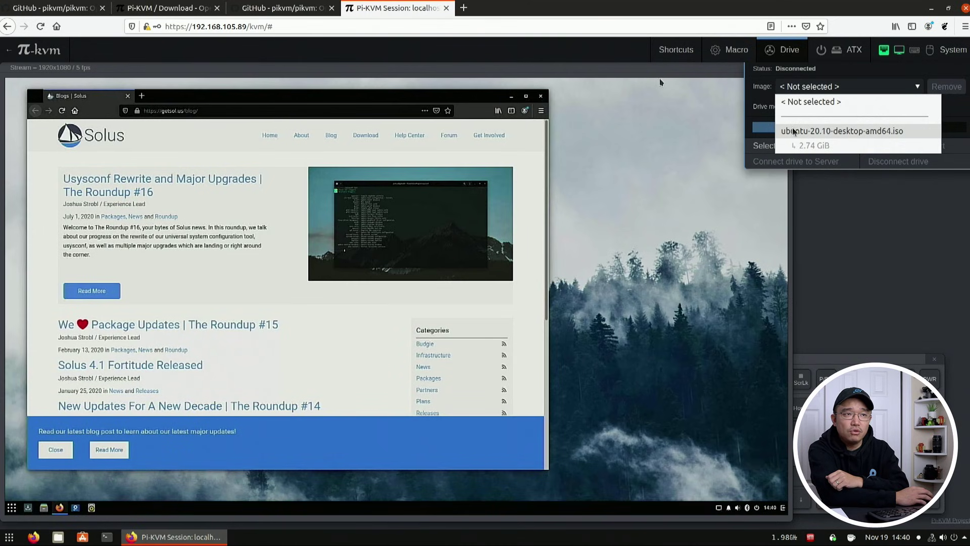
click(853, 133)
click(835, 142)
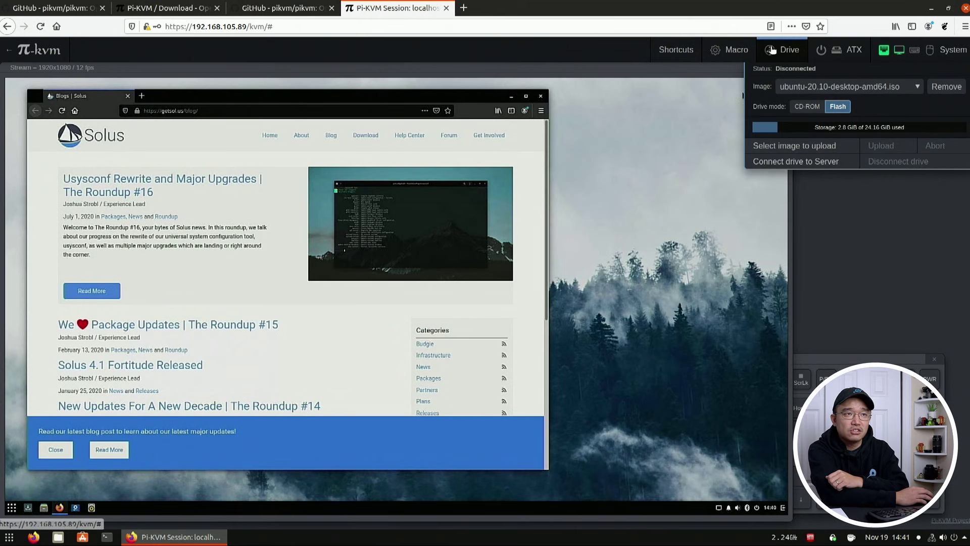
Check the ATX power options, then show System settings with 1920x1080, 30 FPS and 80% size.
click(829, 50)
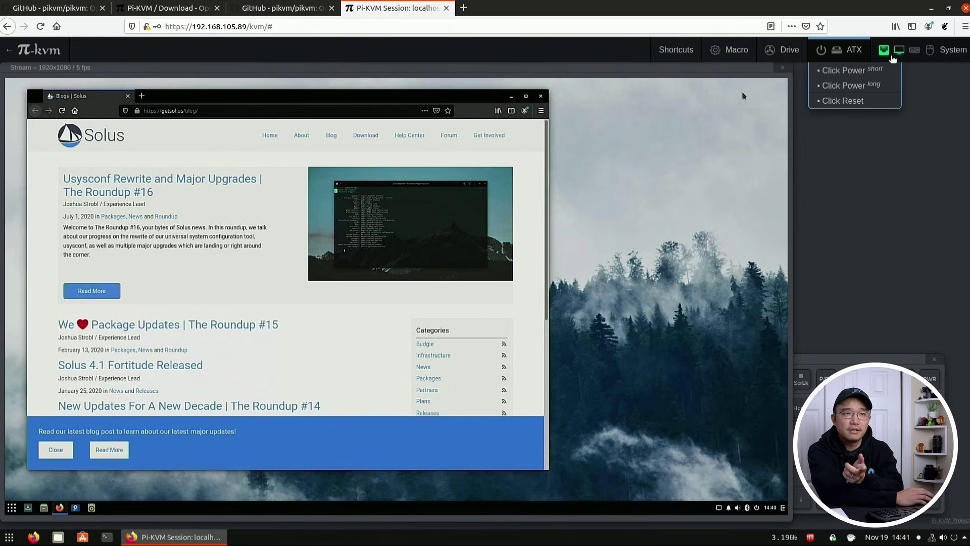
click(913, 50)
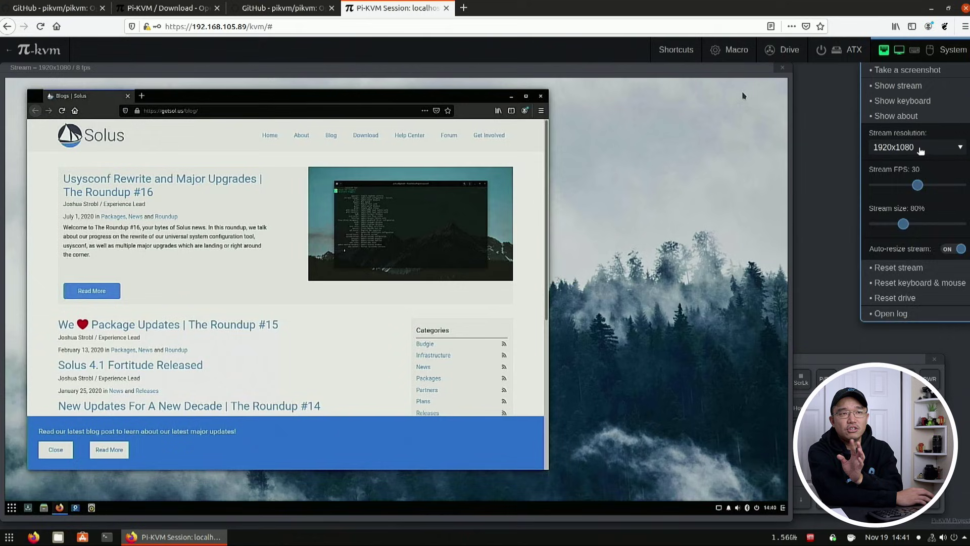
Leave the stream resolution at 1920x1080 and move the Solus blog window to the screen centre.
click(904, 147)
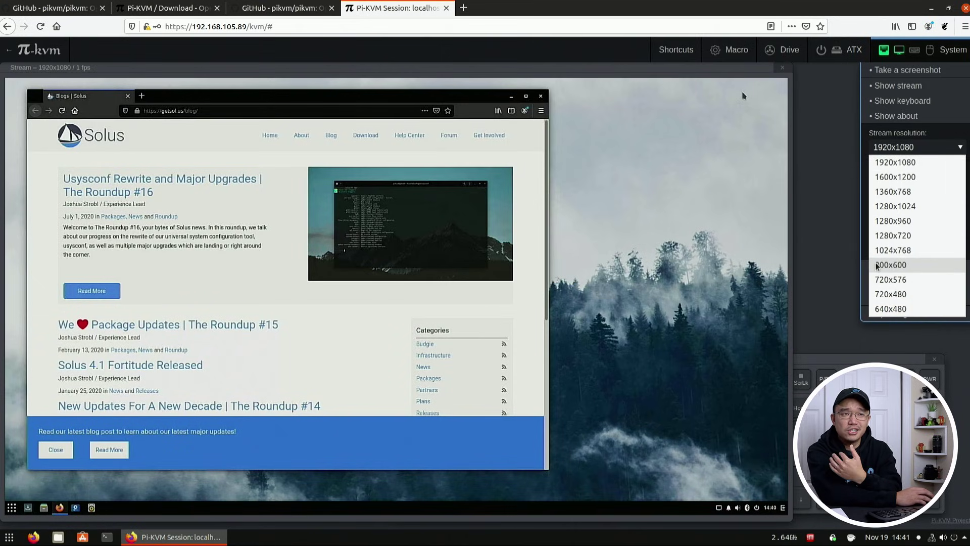
click(915, 127)
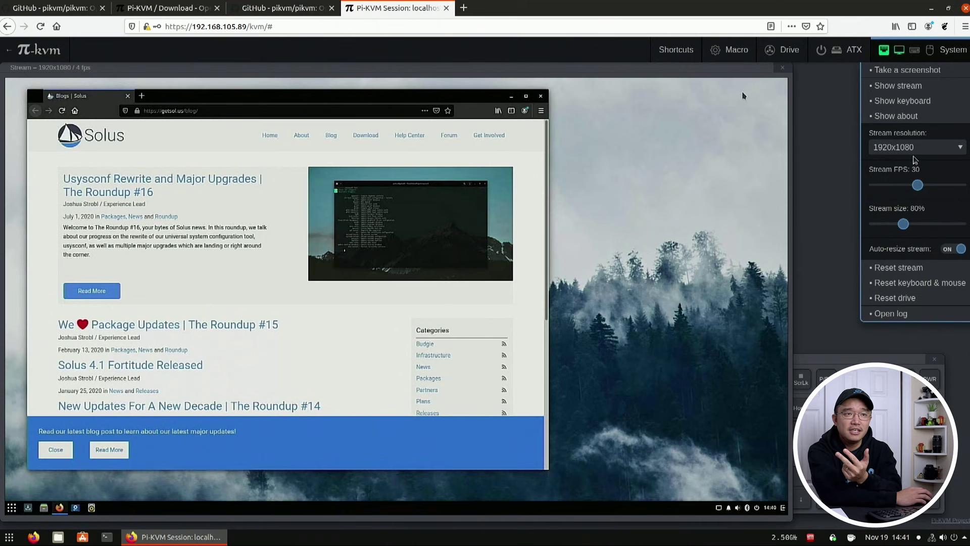
click(909, 147)
click(894, 159)
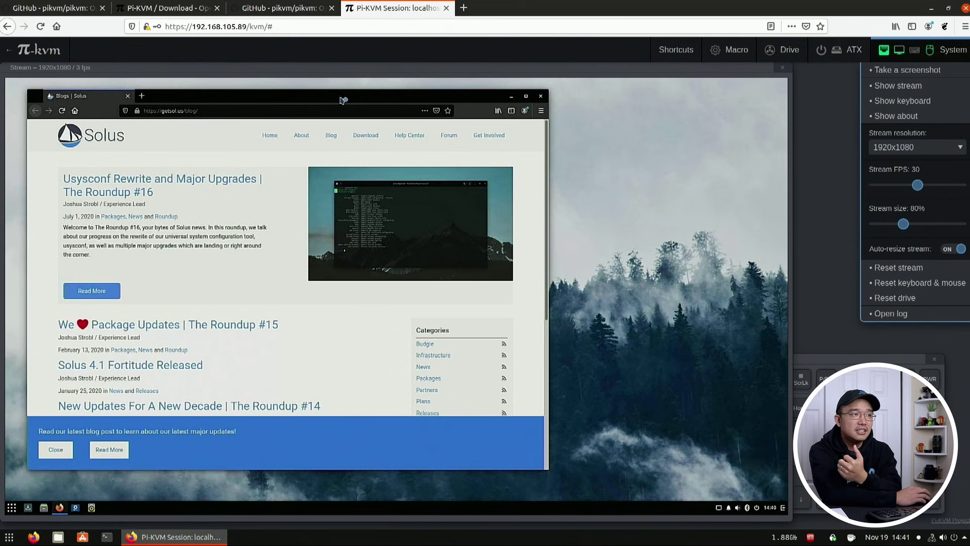
drag(344, 99, 475, 123)
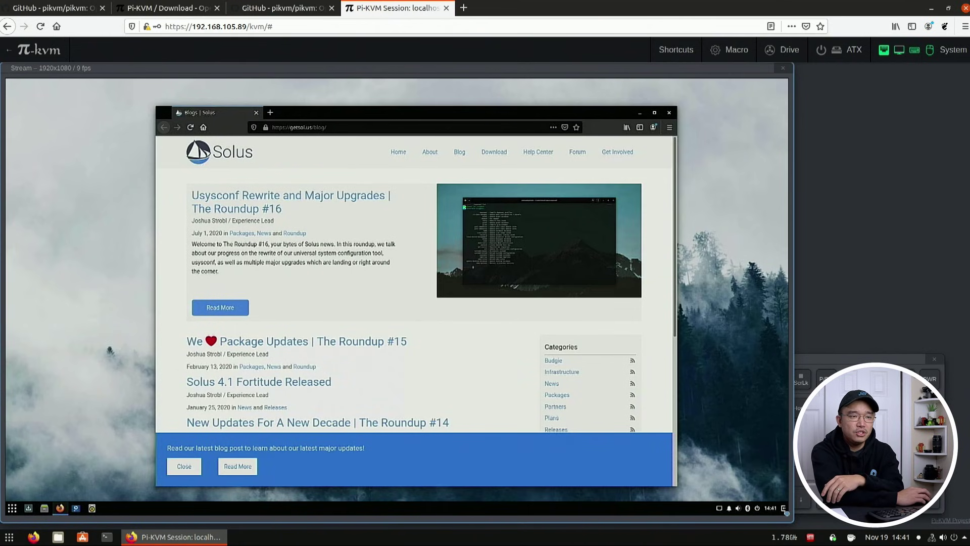
Restart the remote Solus PC from the Budgie power menu and confirm the restart.
click(784, 510)
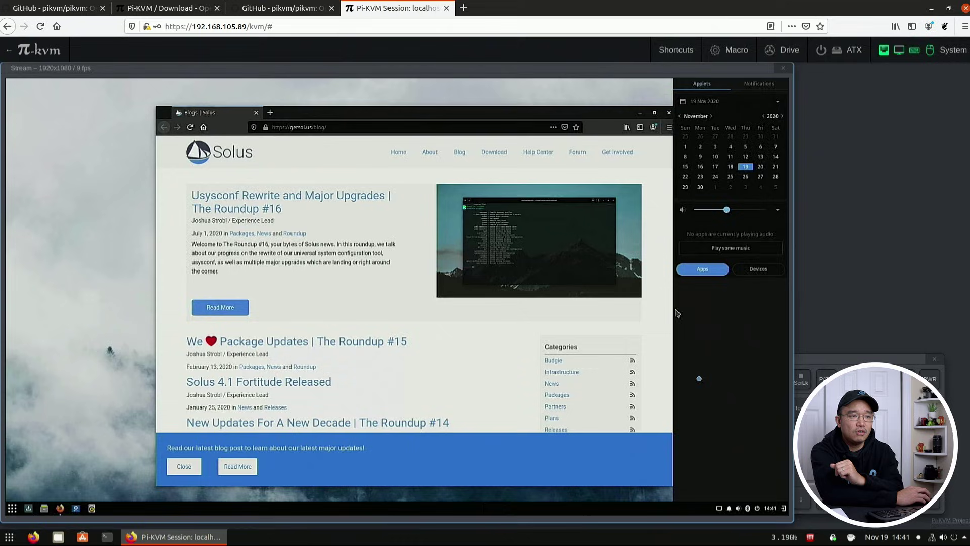
click(757, 508)
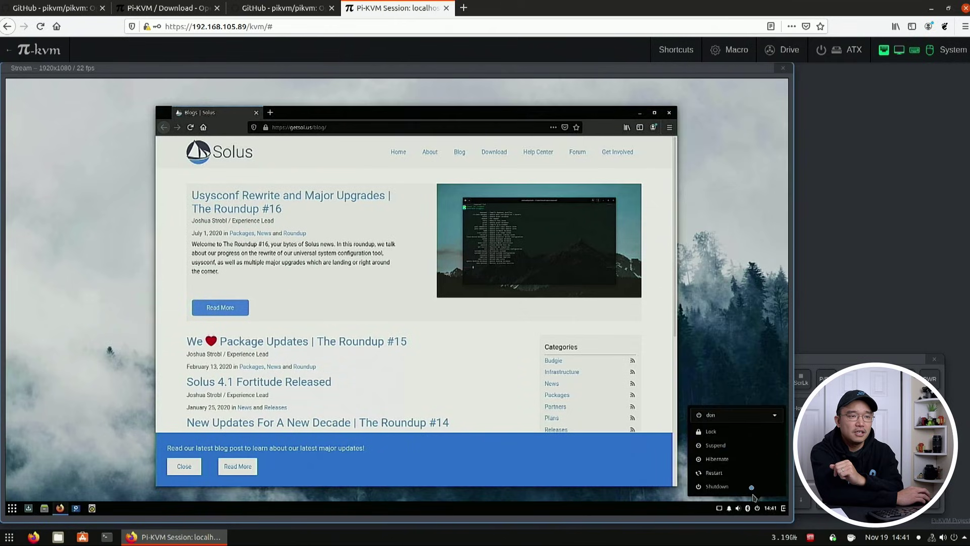
click(746, 473)
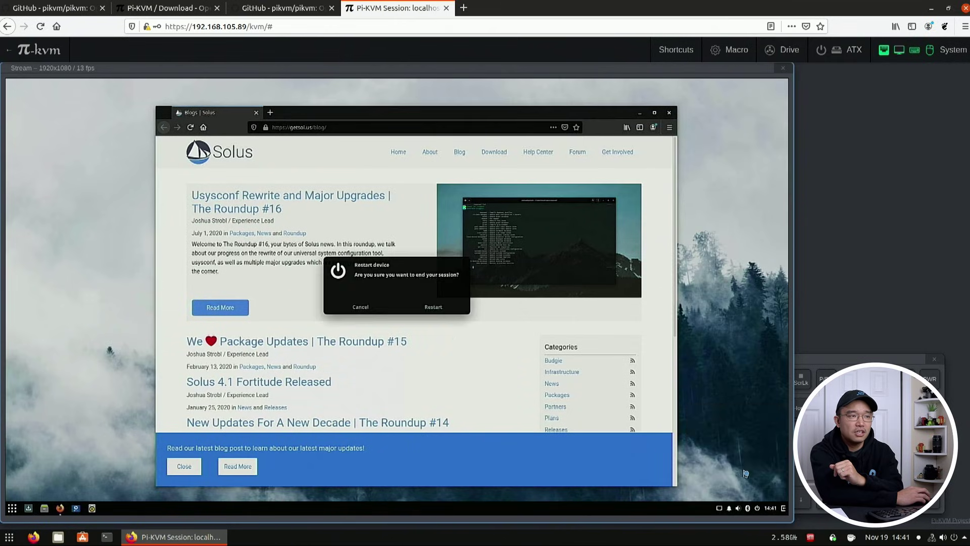
click(447, 311)
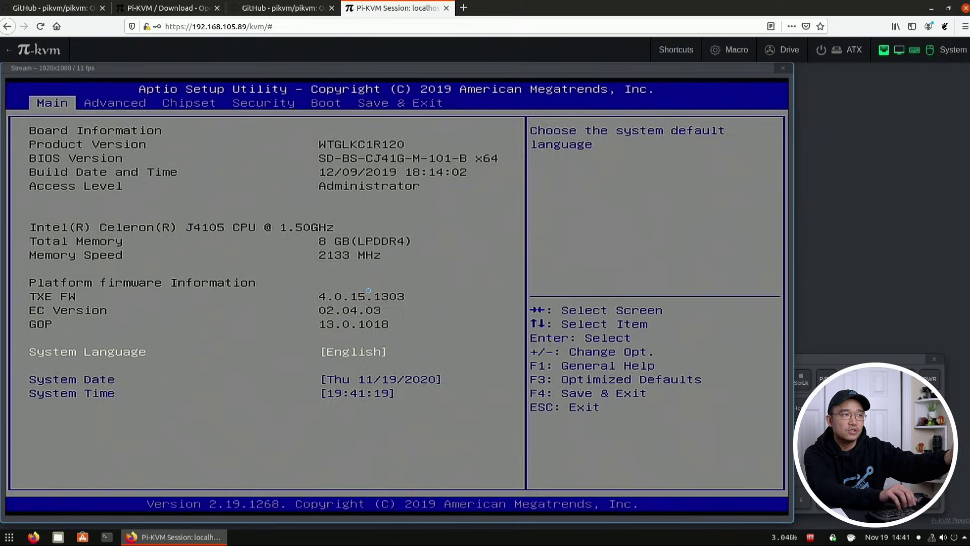
Browse the remote BIOS pages (Advanced, Chipset, Boot) over to Save & Exit.
key(Right)
key(Right)
key(Right)
key(Right)
key(Right)
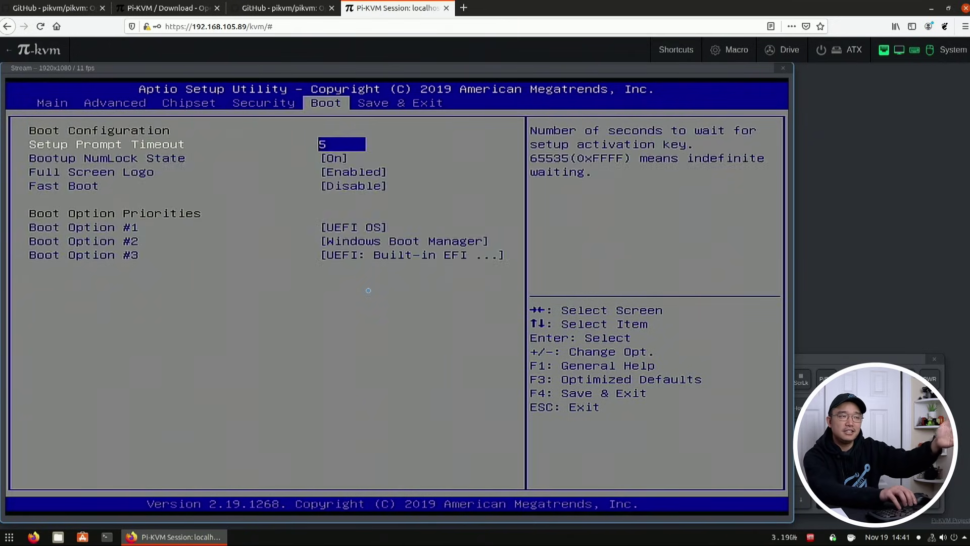
key(Left)
key(Left)
key(Left)
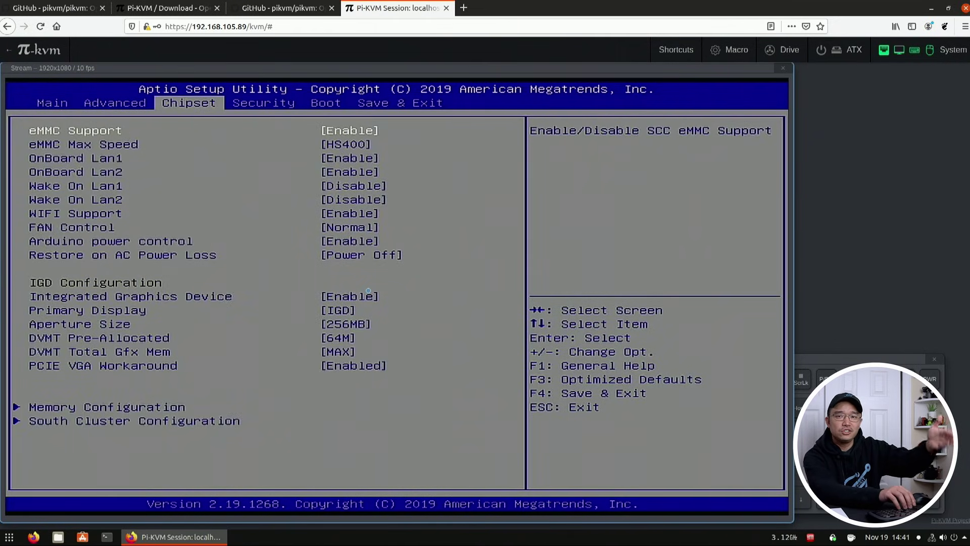
key(Right)
key(Right)
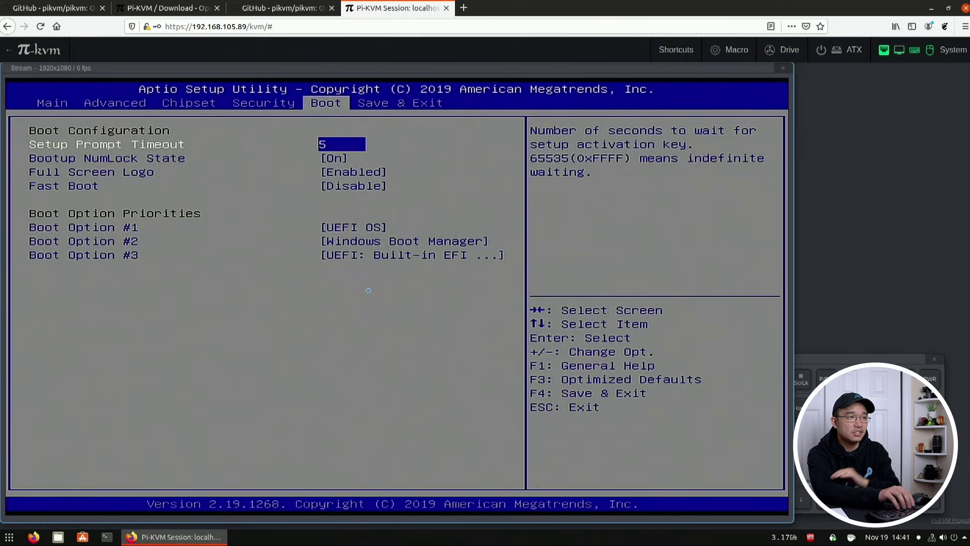
key(Right)
key(Left)
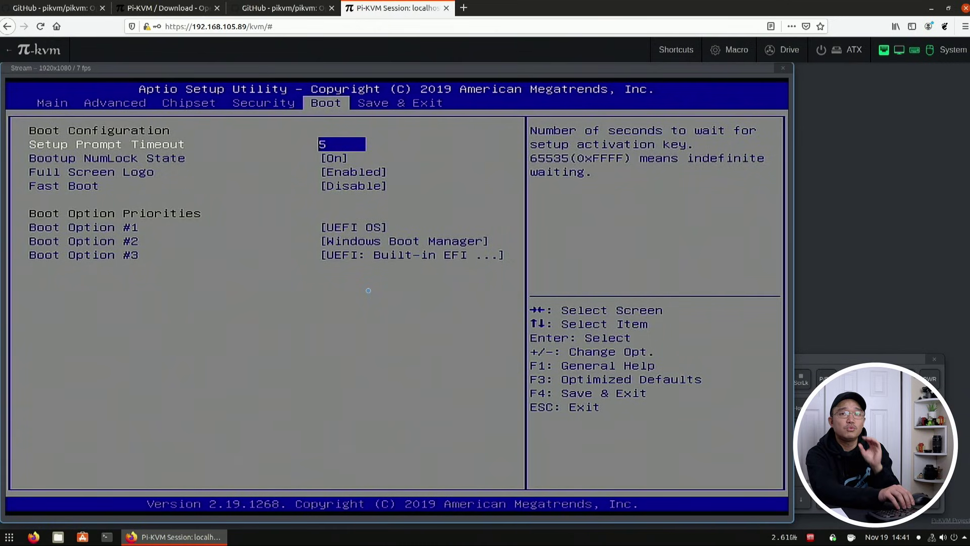
key(Left)
key(Left)
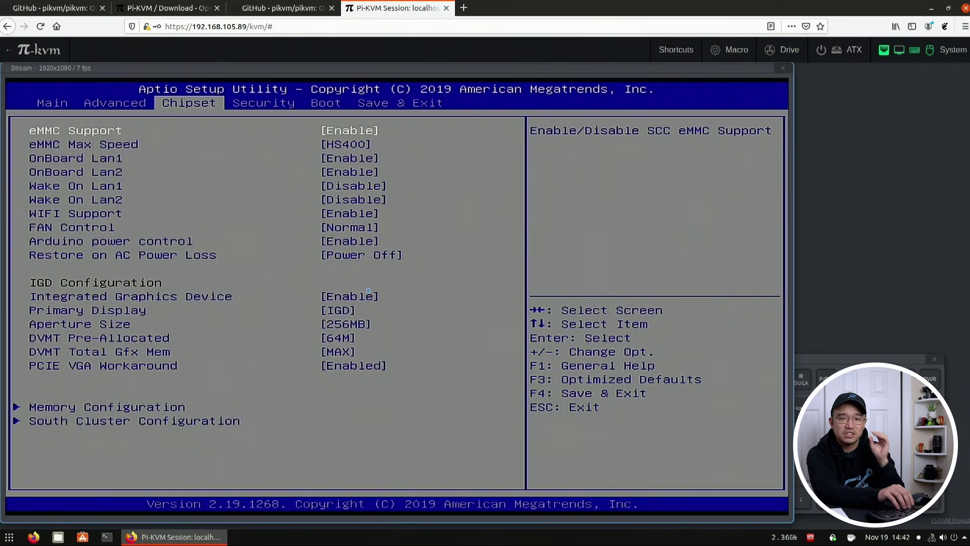
key(Left)
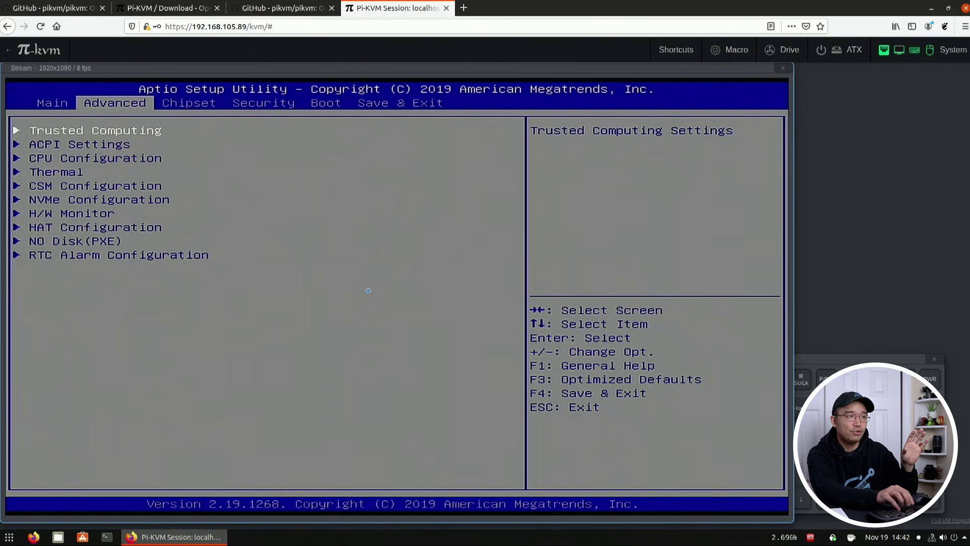
key(Right)
key(Right)
key(Right)
key(Right)
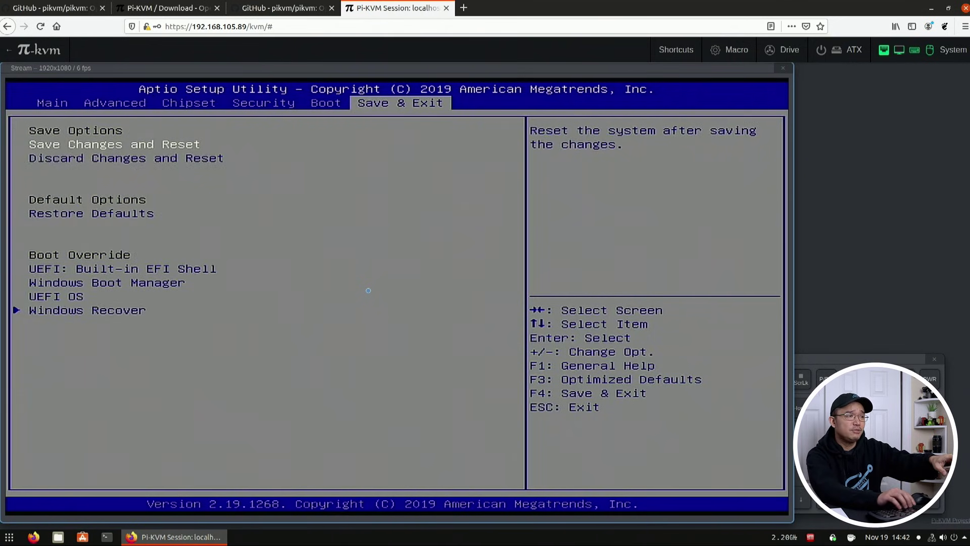
Step through the Boot Override entries, ending on Restore Defaults.
key(Down)
key(Down)
key(Down)
key(Down)
key(Down)
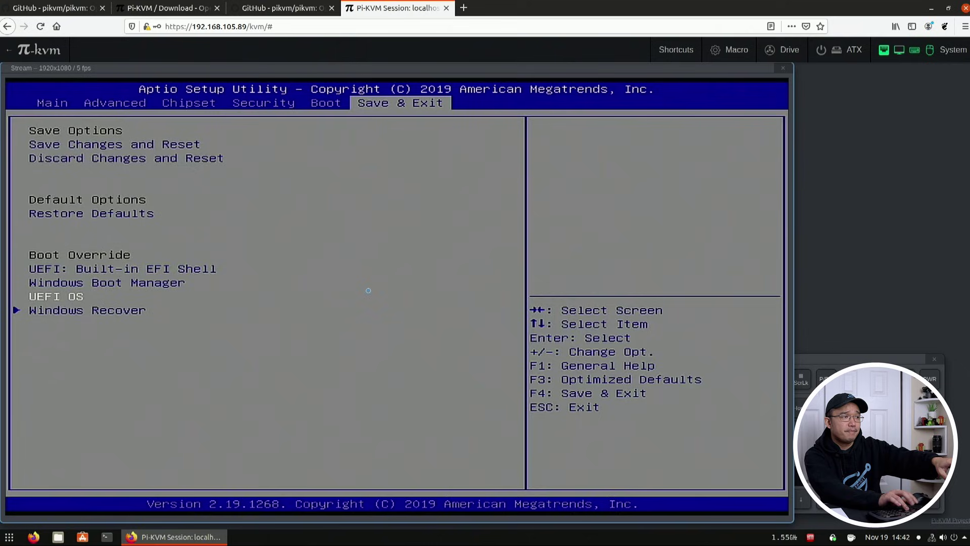
key(Up)
key(Up)
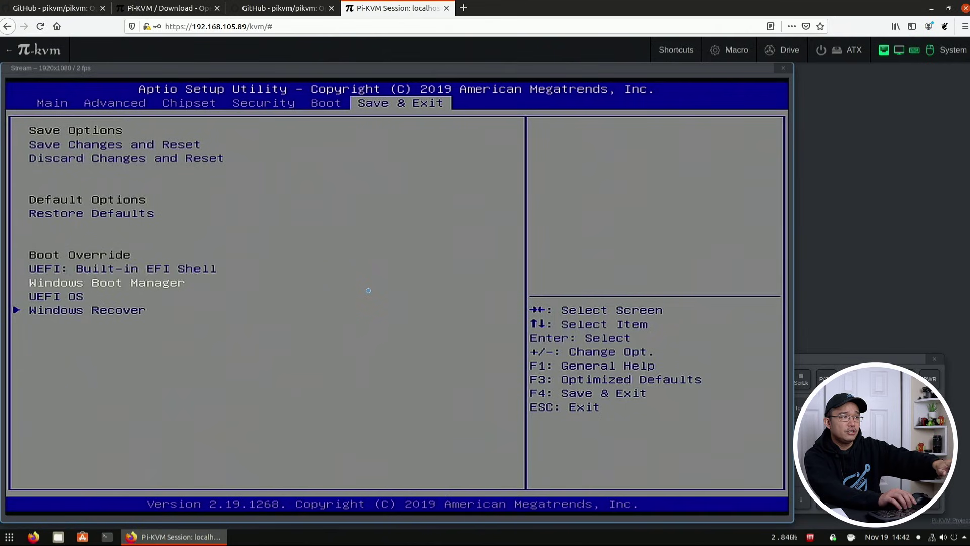
key(Down)
key(Up)
key(Up)
key(Down)
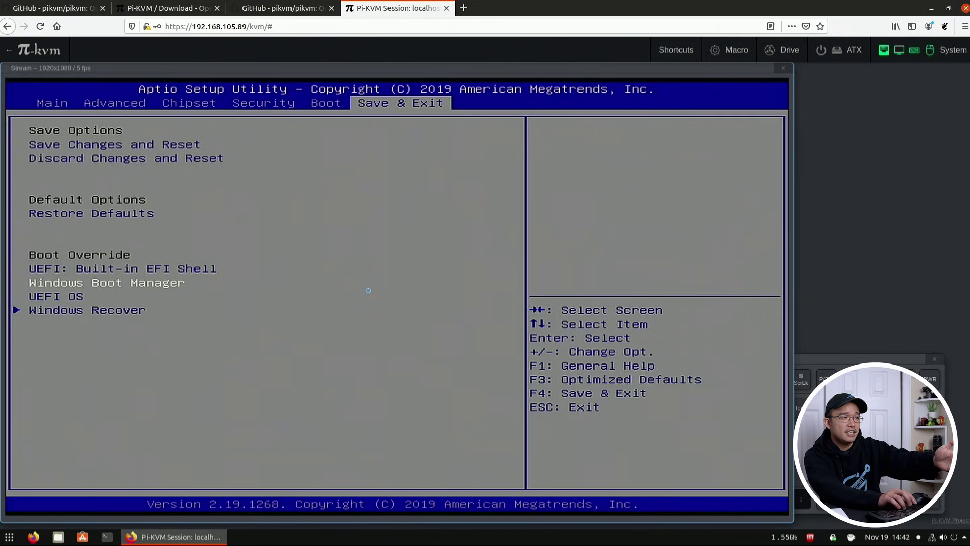
key(Down)
key(Down)
key(Up)
key(Up)
key(Up)
key(Up)
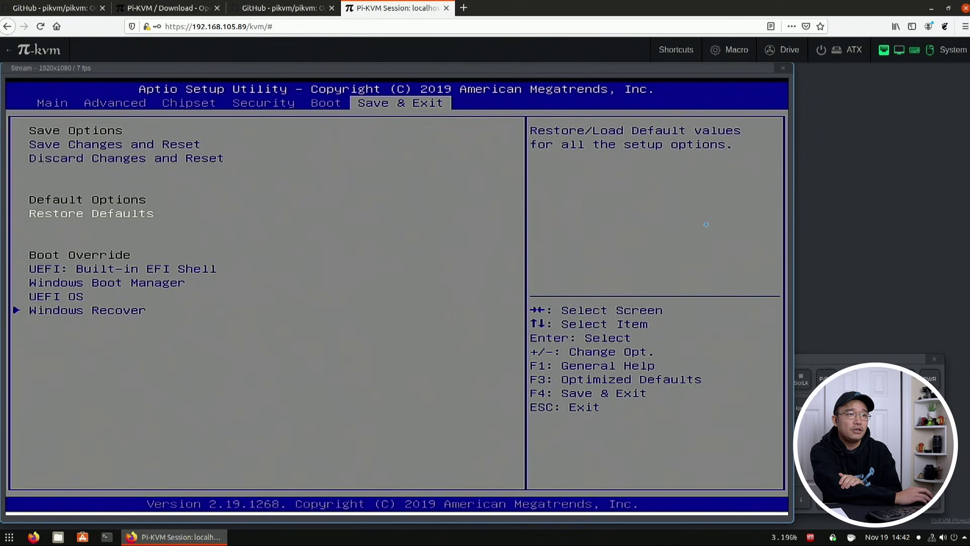
Connect the ubuntu-20.10 ISO drive to the server, then choose Discard Changes and Reset in BIOS.
click(782, 50)
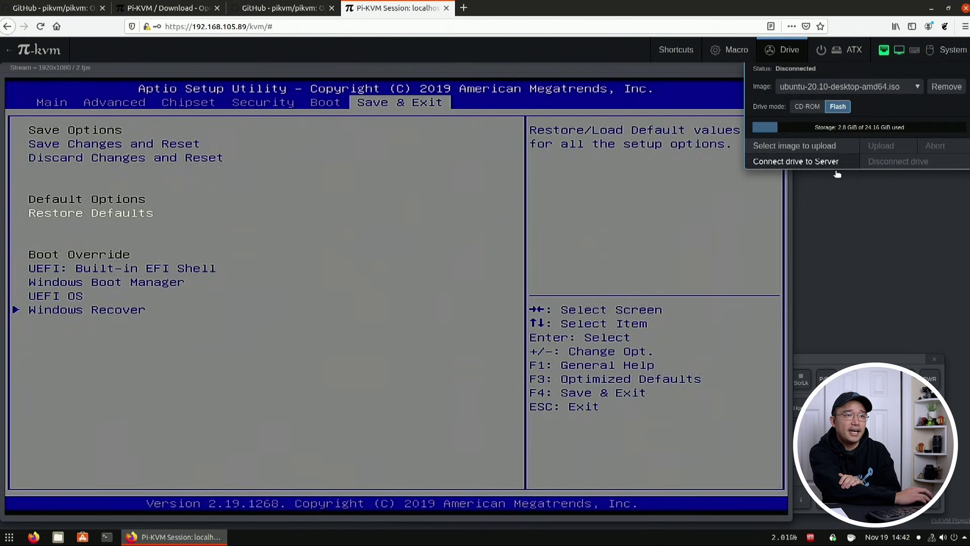
click(807, 163)
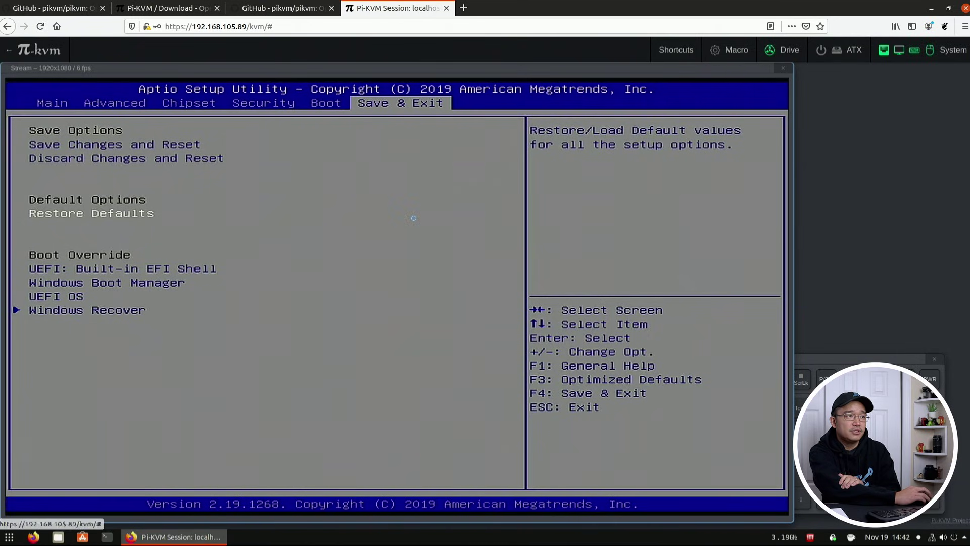
key(Up)
key(Up)
key(Down)
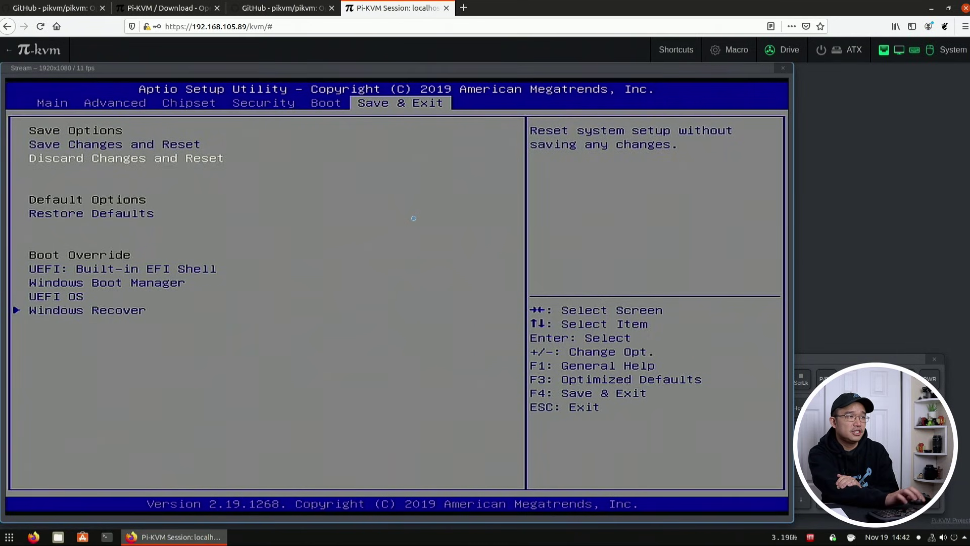
key(Return)
key(Return)
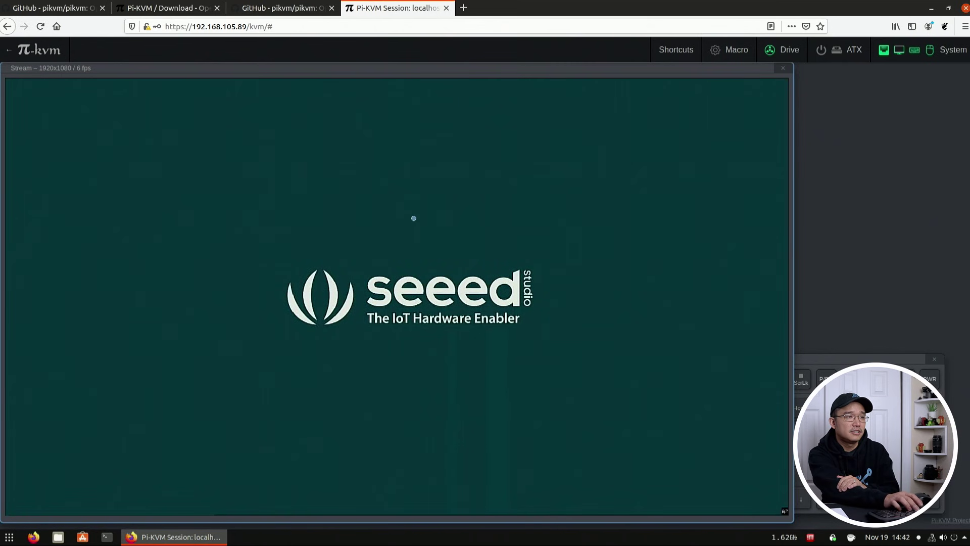
Enter BIOS with Del and find the UEFI OS (Linux File-CD Gadget) boot-override entry.
key(Delete)
key(Left)
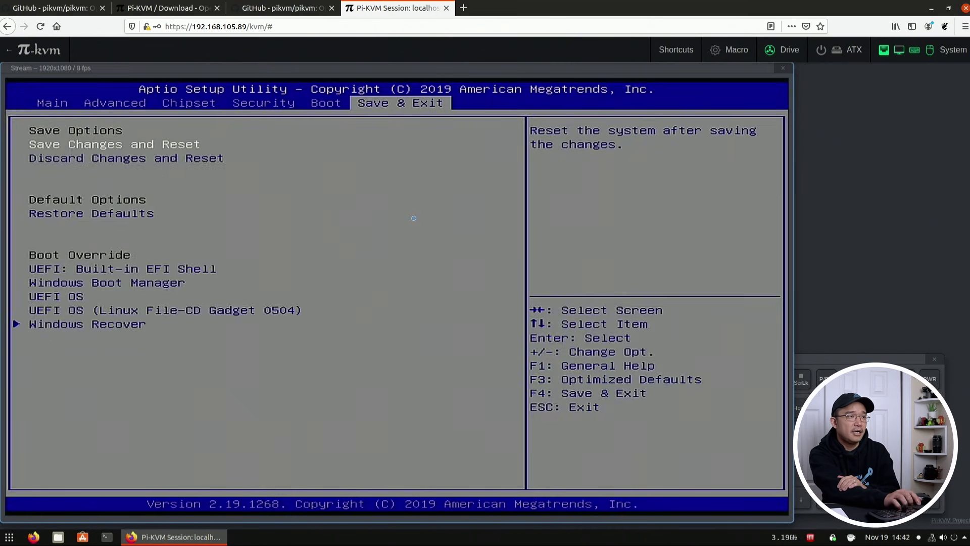
key(Left)
key(Right)
key(Down)
key(Down)
key(Down)
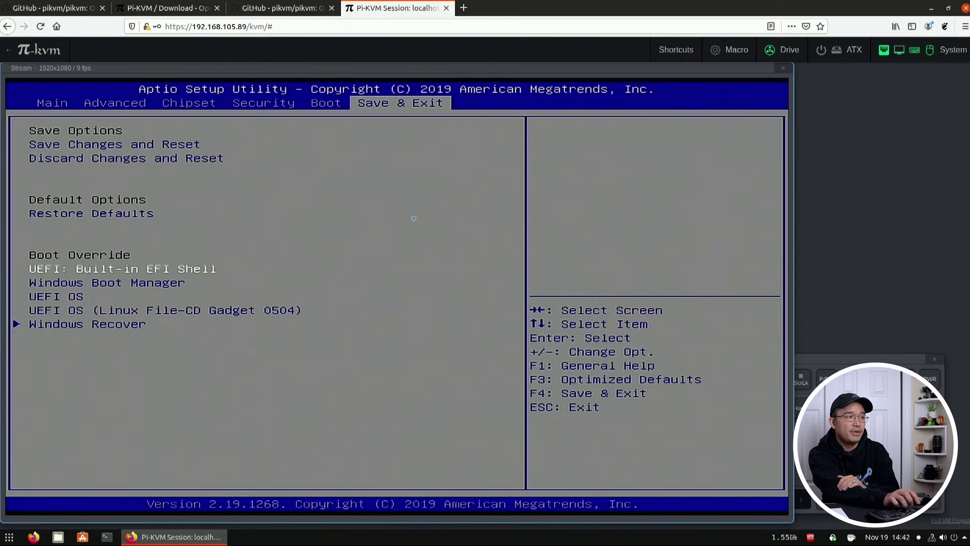
key(Down)
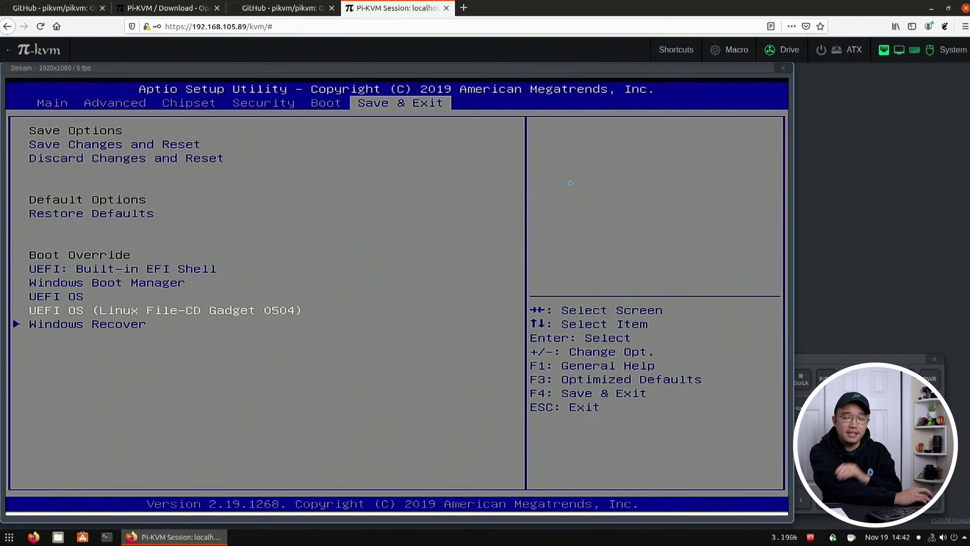
Choose Discard Changes and Reset to reboot without saving.
key(Up)
key(Up)
key(Up)
key(Up)
key(Up)
key(Up)
key(Up)
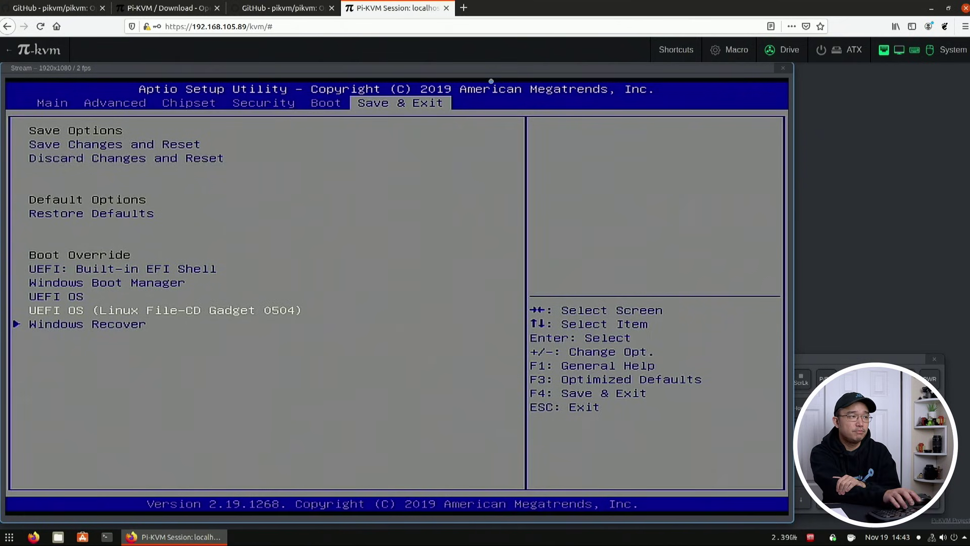
key(Down)
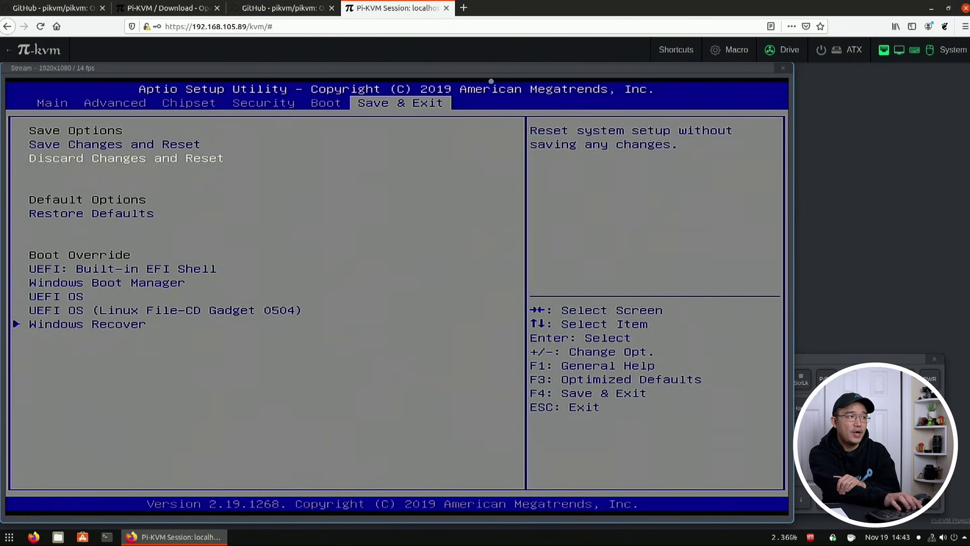
key(Return)
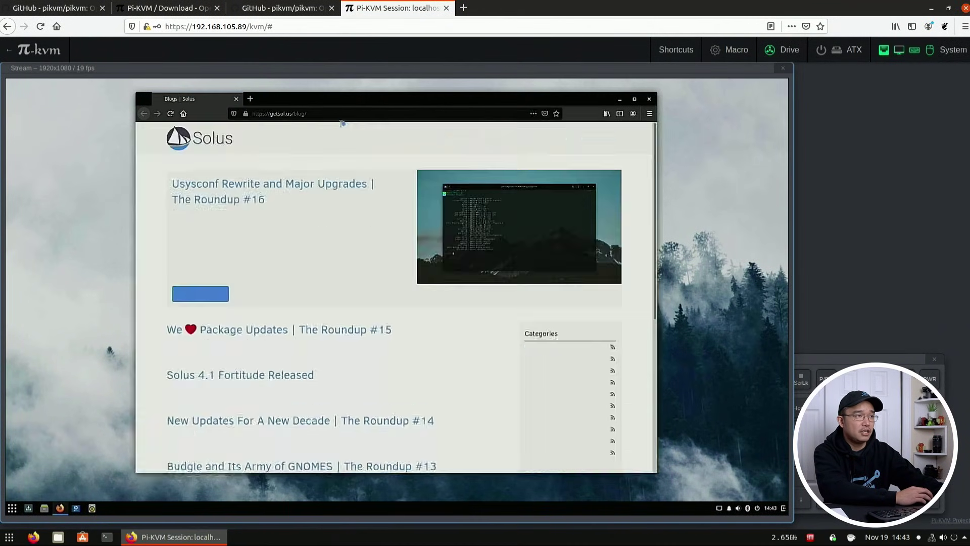
Load the Novaspirit Tech YouTube channel from the 'you' URL suggestion and dismiss the DNS notice.
click(343, 117)
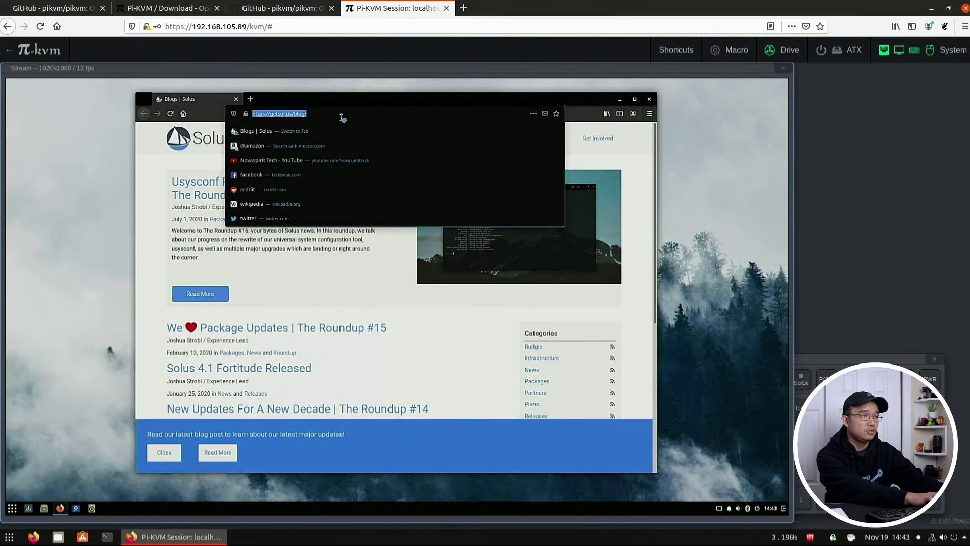
text(you)
key(Down)
key(Down)
key(Down)
key(Down)
key(Down)
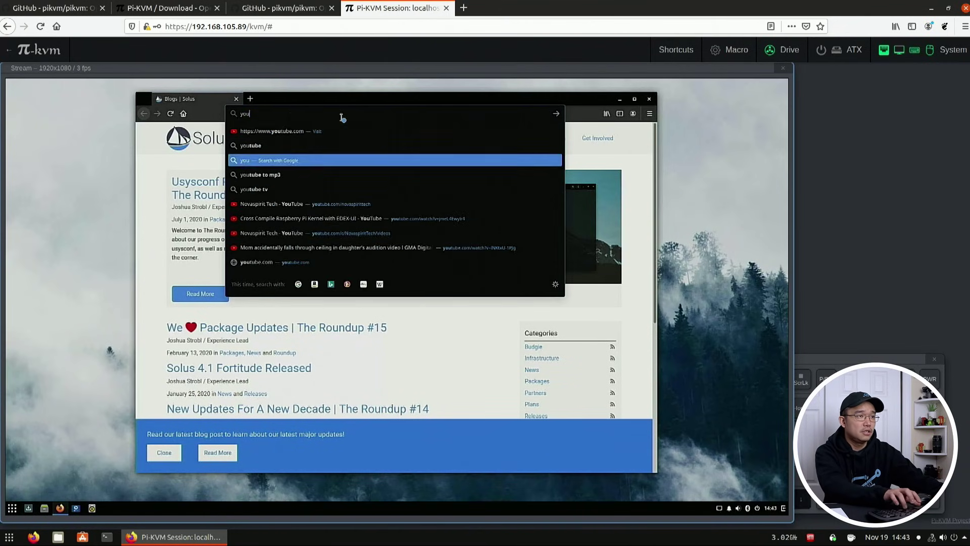
key(Return)
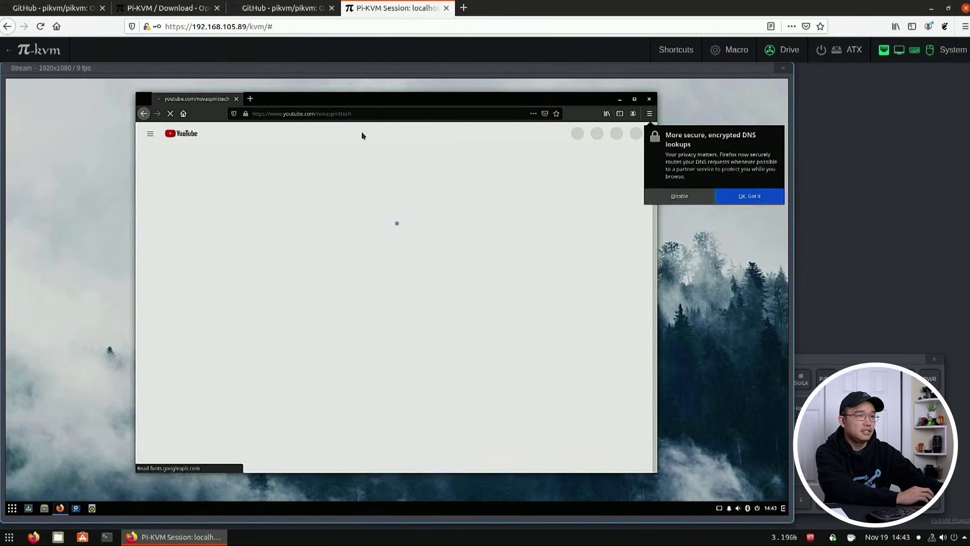
click(733, 199)
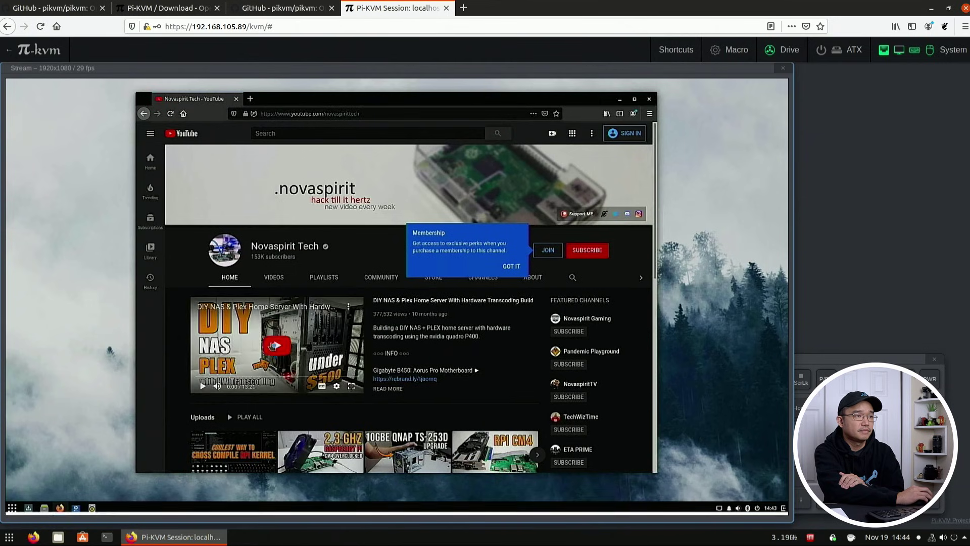
Play the featured video full screen, open and close its settings, exit full screen, and pause.
click(273, 357)
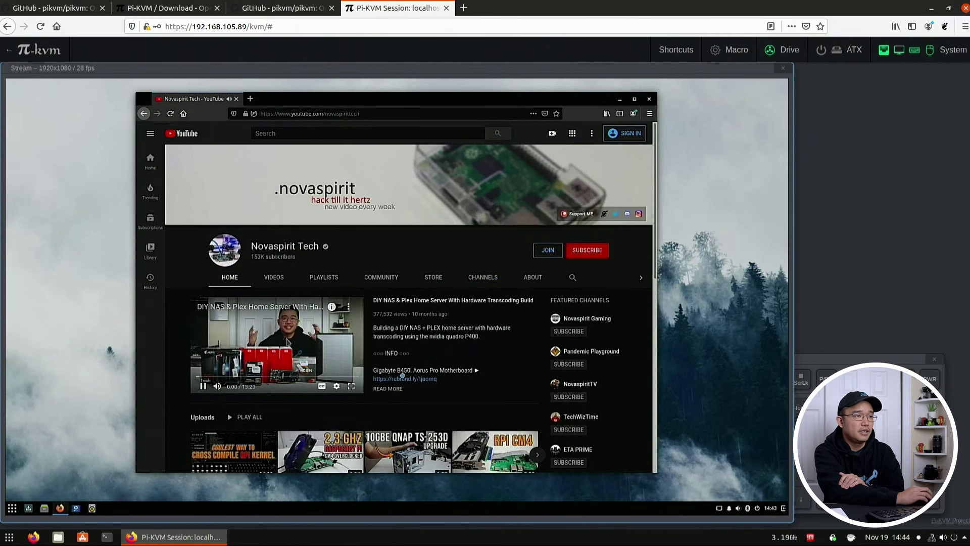
click(348, 387)
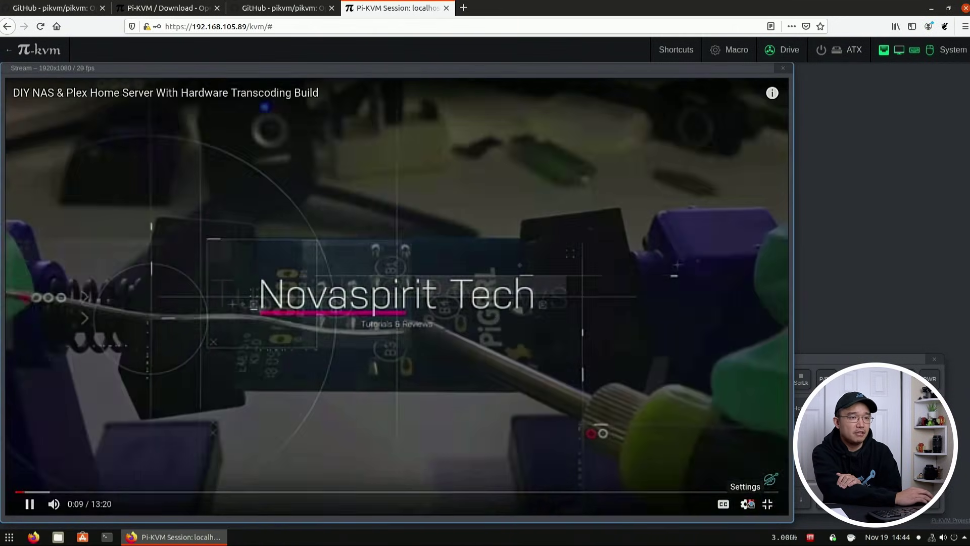
click(747, 503)
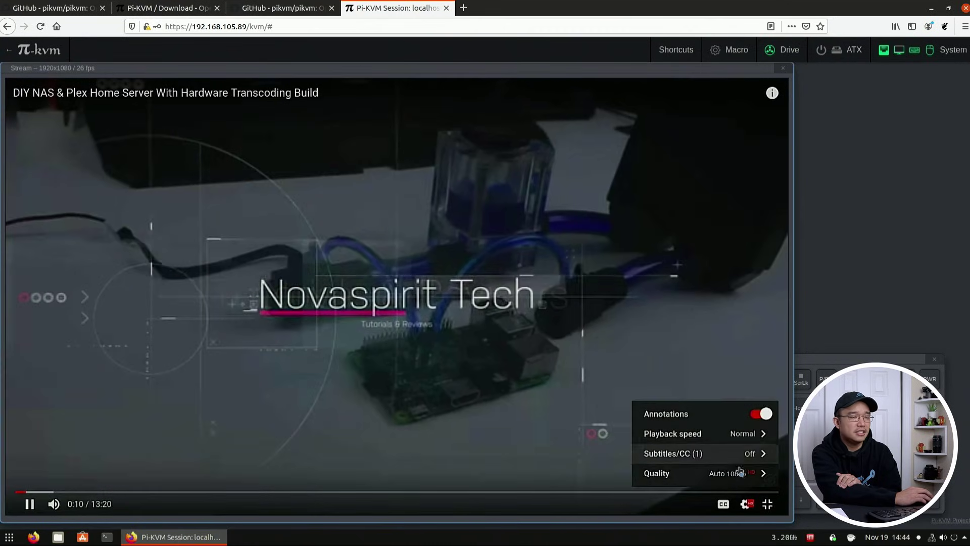
click(663, 343)
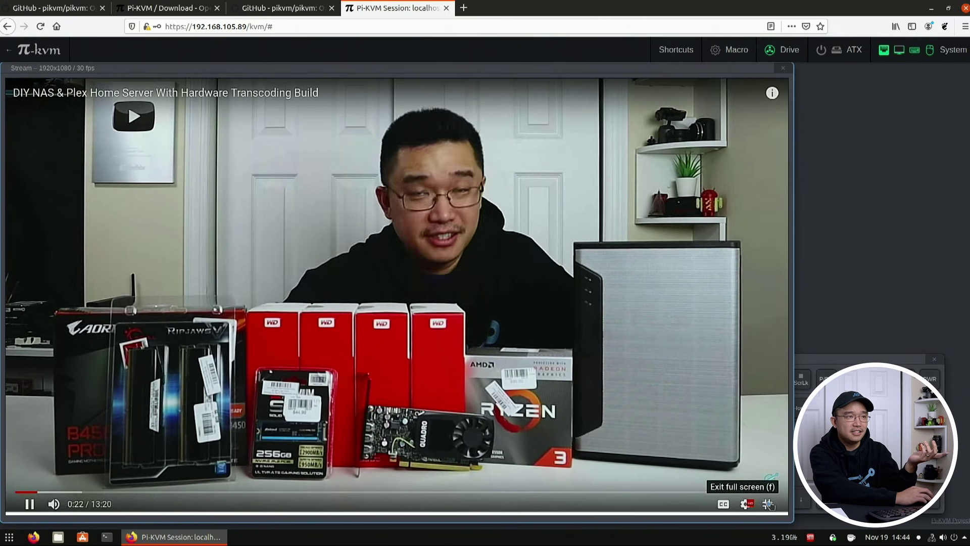
click(767, 504)
click(202, 387)
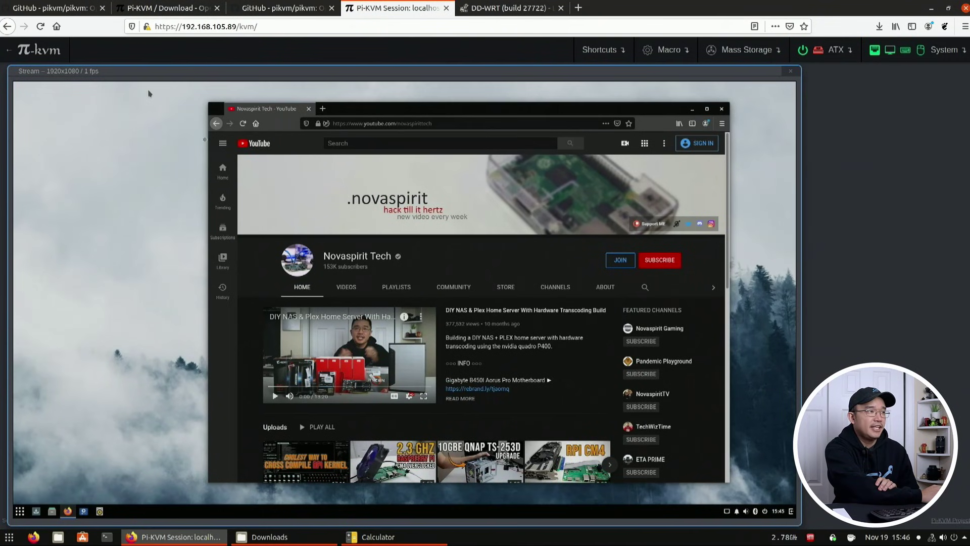
Open Displays settings and apply and keep a 1280×720 resolution.
mouse_move(266, 325)
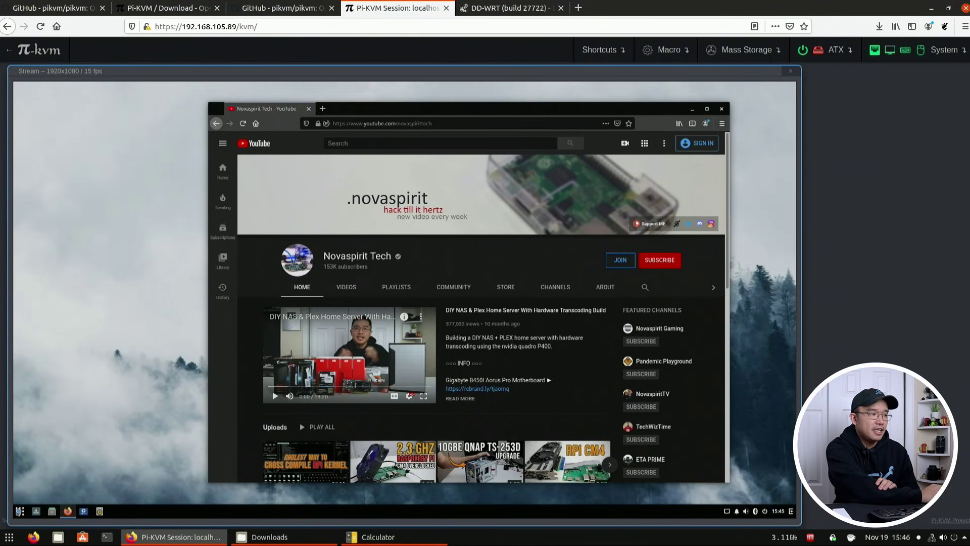
click(19, 510)
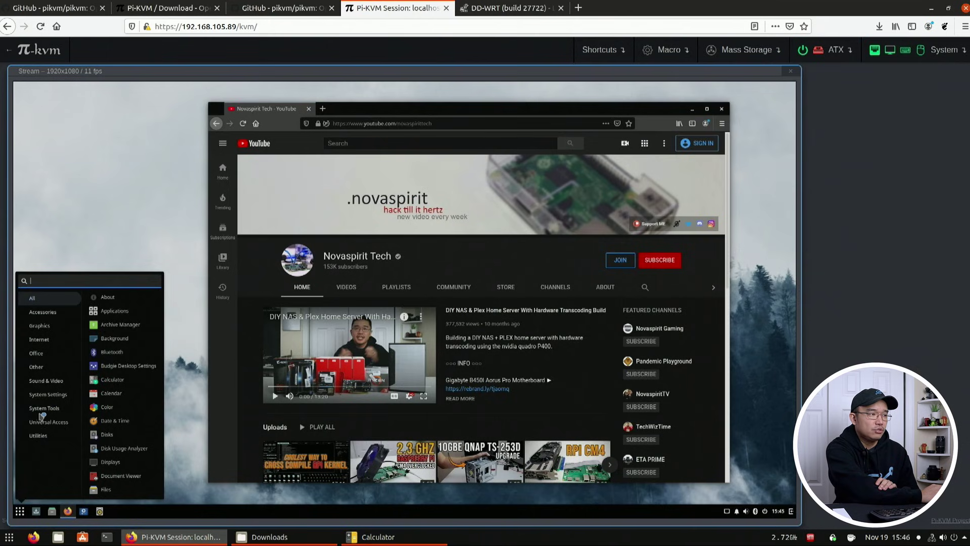
click(50, 399)
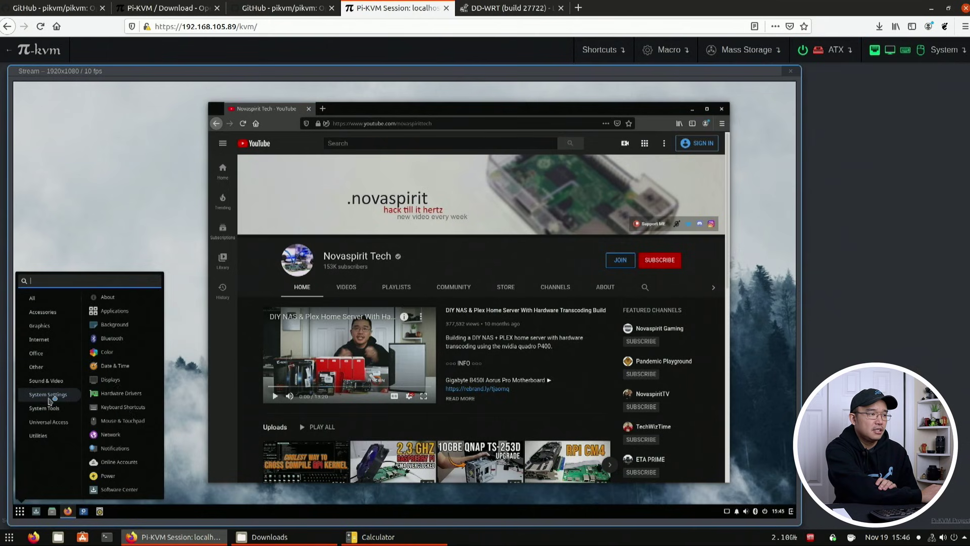
click(105, 379)
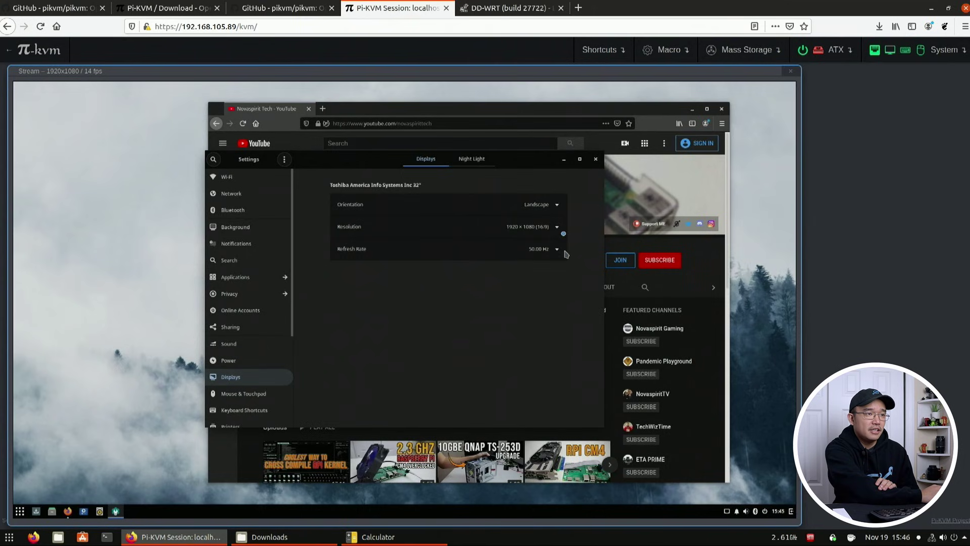
click(558, 230)
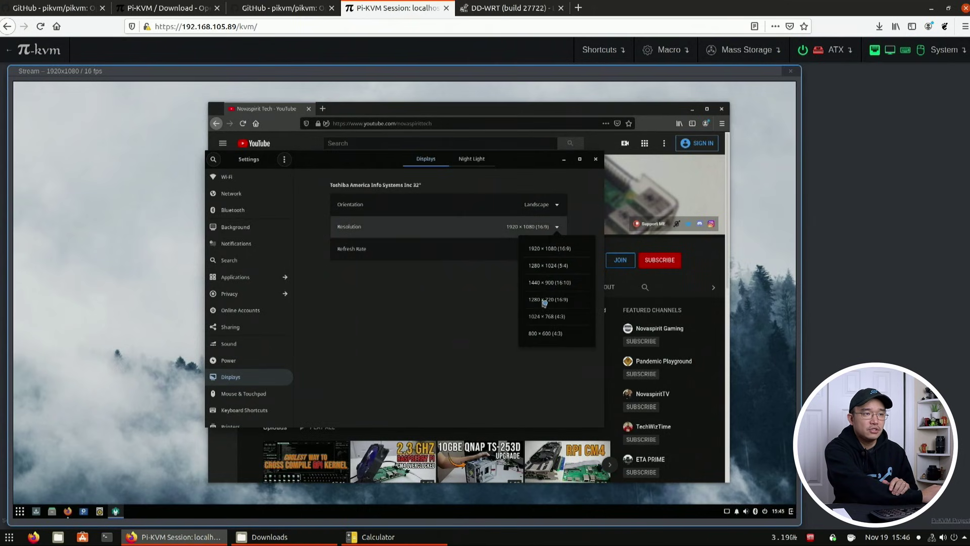
click(544, 300)
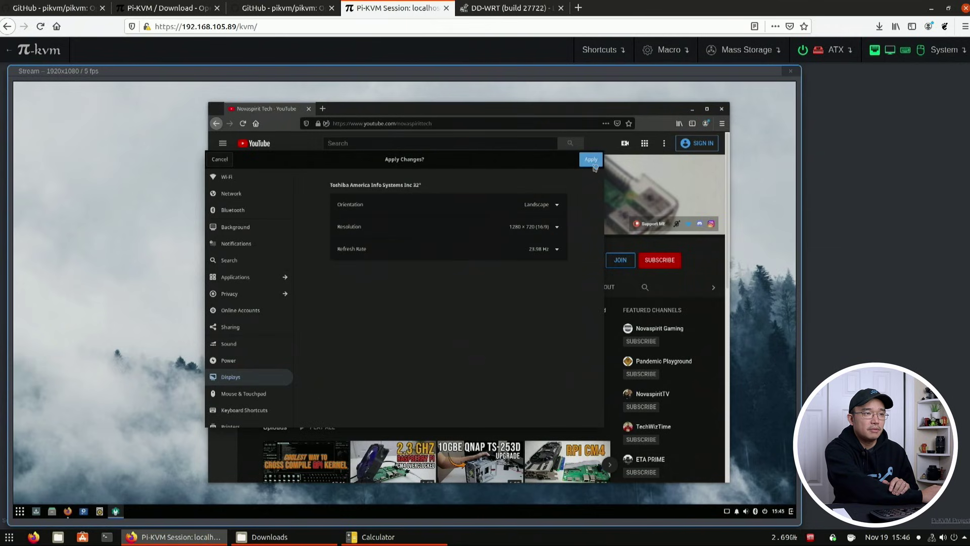
click(592, 161)
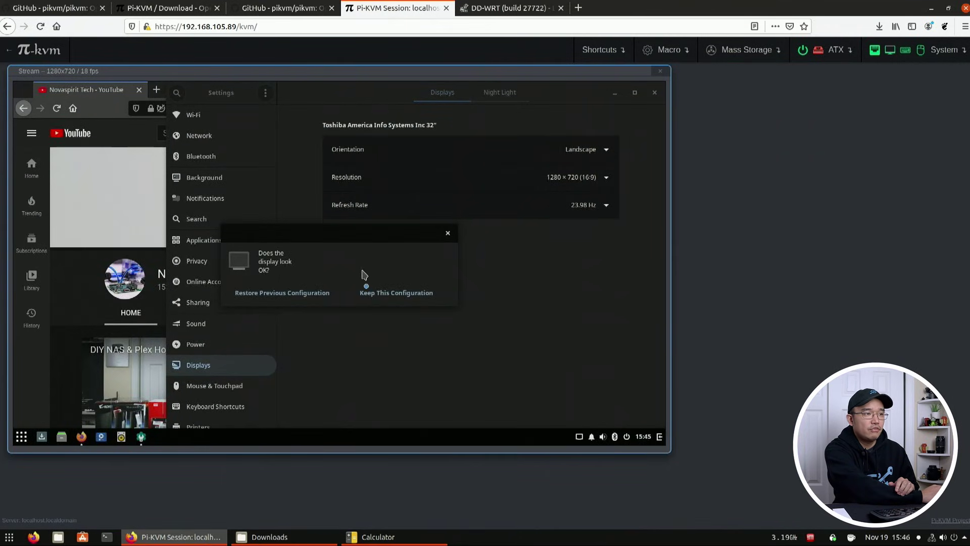
click(370, 298)
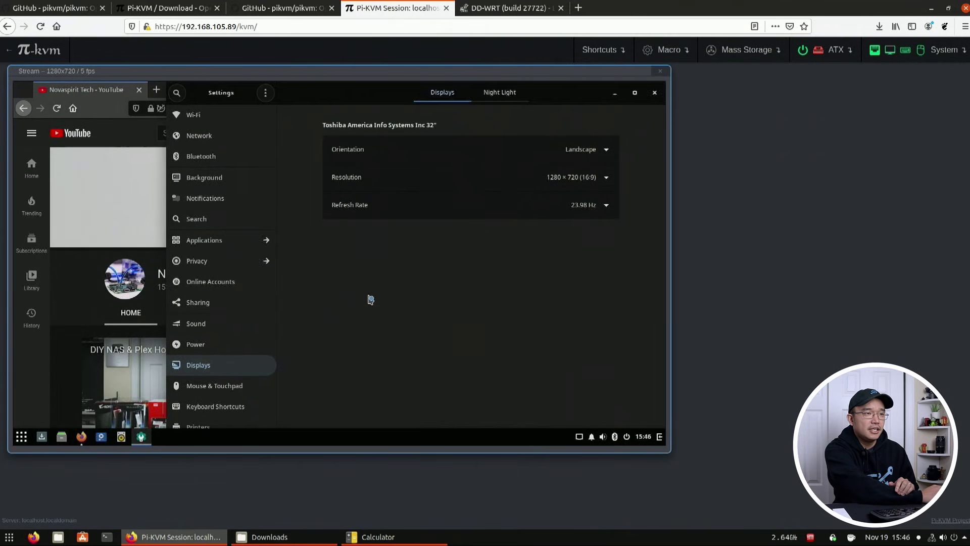
Apply and keep 1920×1080 at 50.00 Hz, close Settings, and play the YouTube video.
click(570, 187)
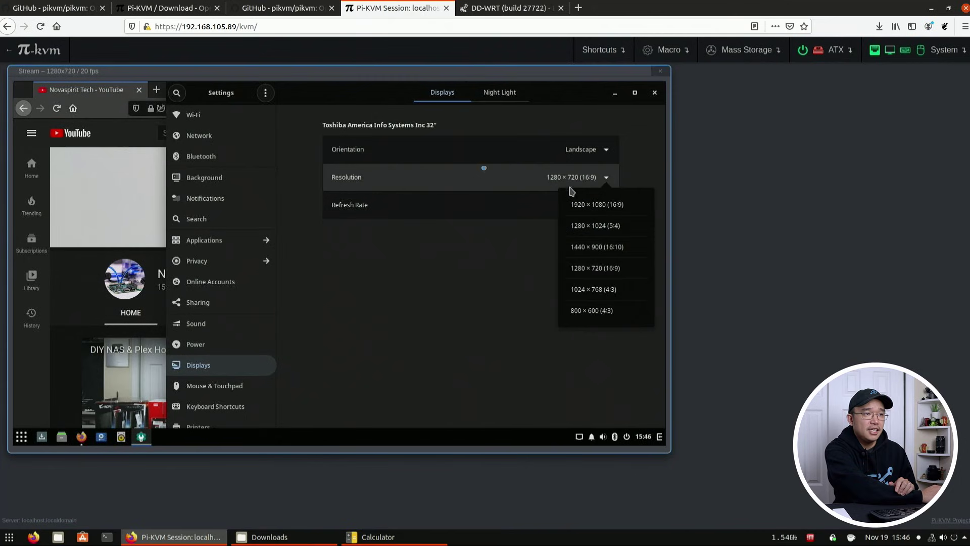
click(607, 206)
click(601, 214)
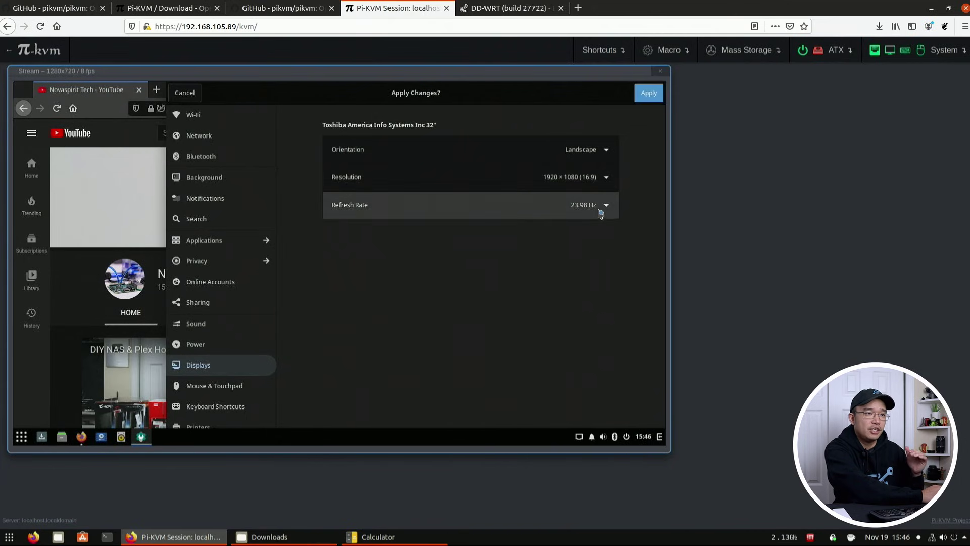
click(590, 232)
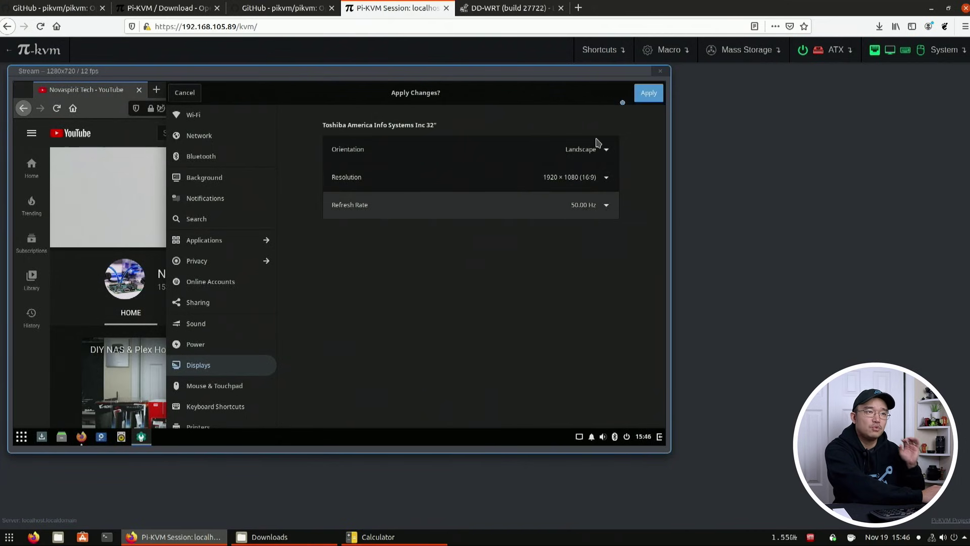
click(649, 93)
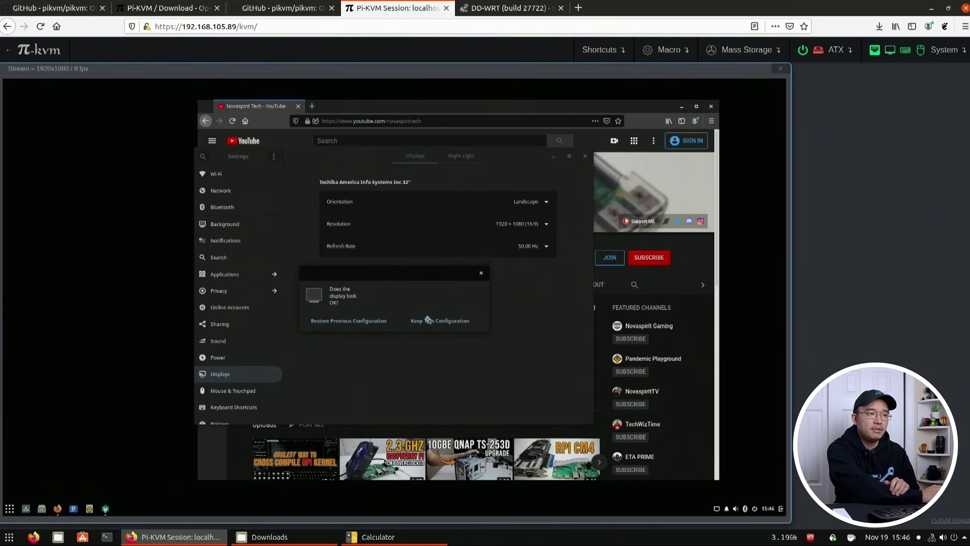
click(428, 319)
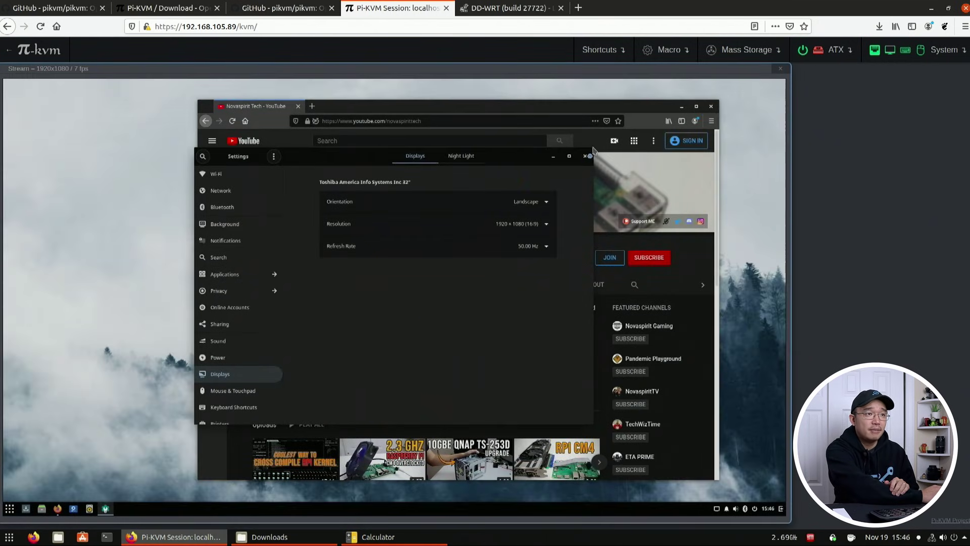
click(588, 156)
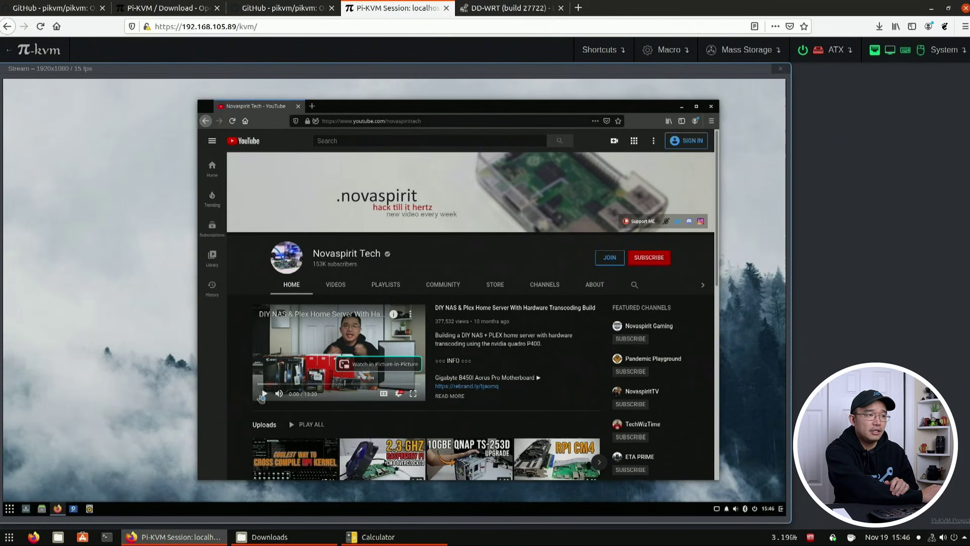
click(263, 396)
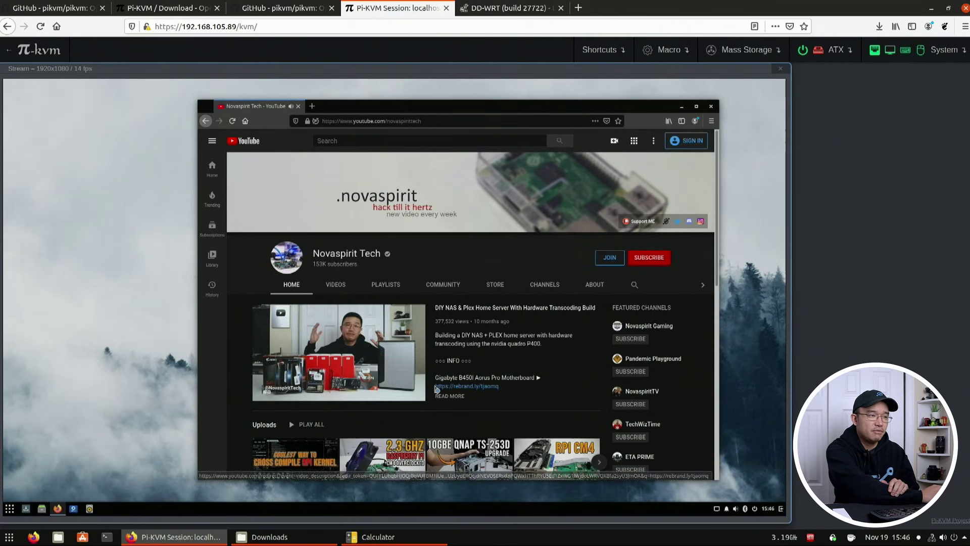
Make the DIY NAS video full screen, pause it at 0:26, and show the Pi-KVM stream settings.
click(412, 394)
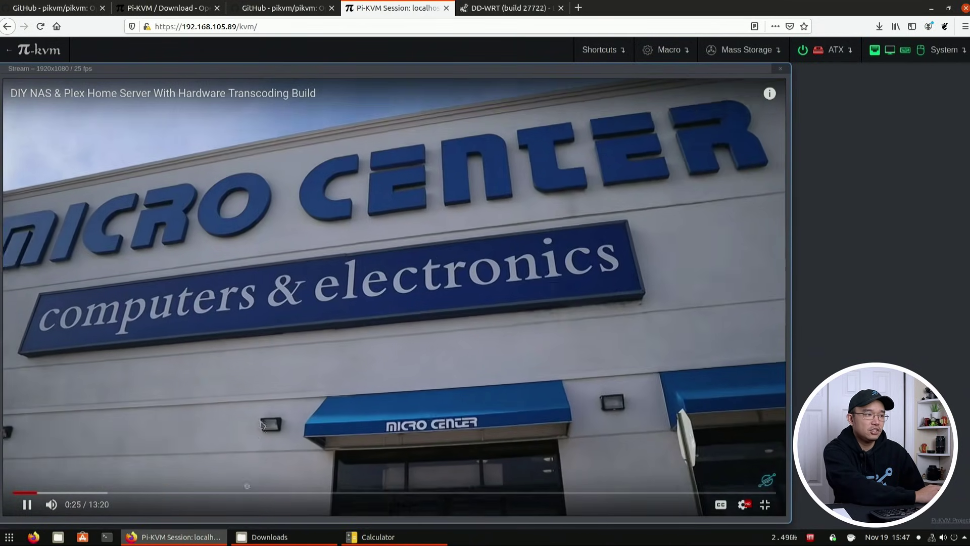
click(393, 338)
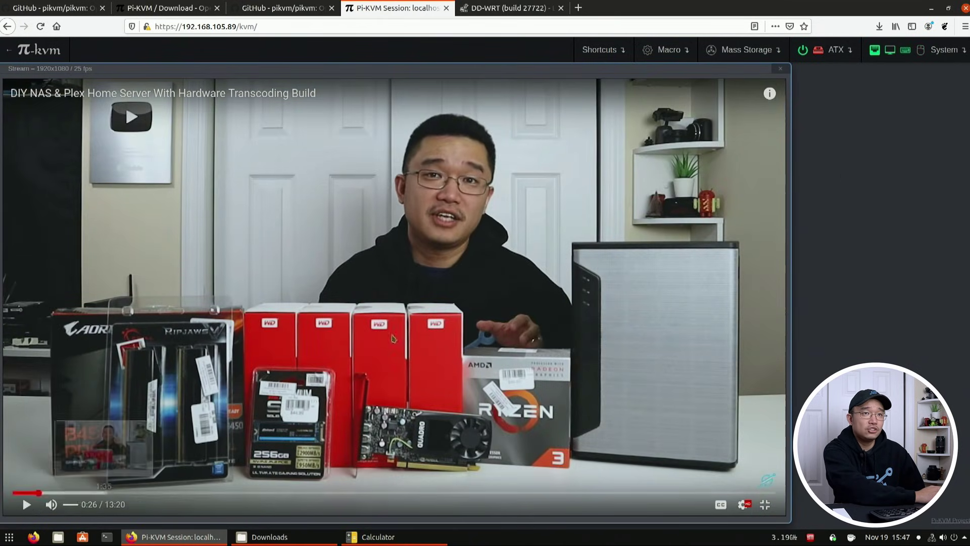
click(950, 50)
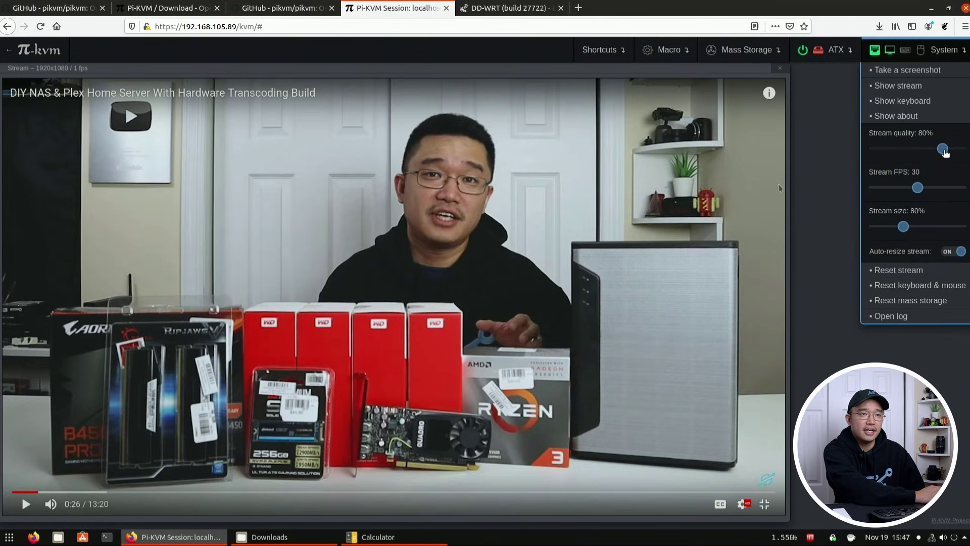
Drop the stream quality from 80% to 10%, then set it to 70%.
drag(945, 152, 881, 157)
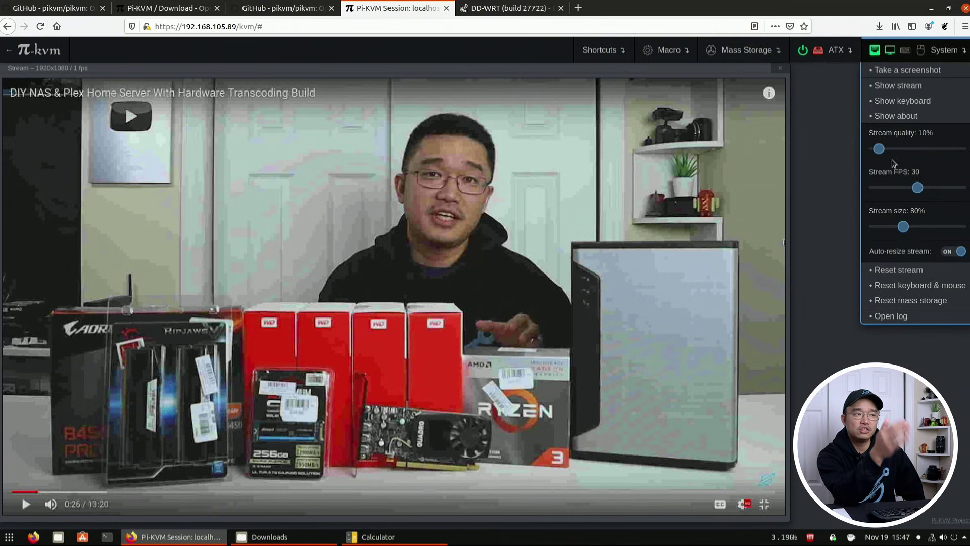
click(934, 149)
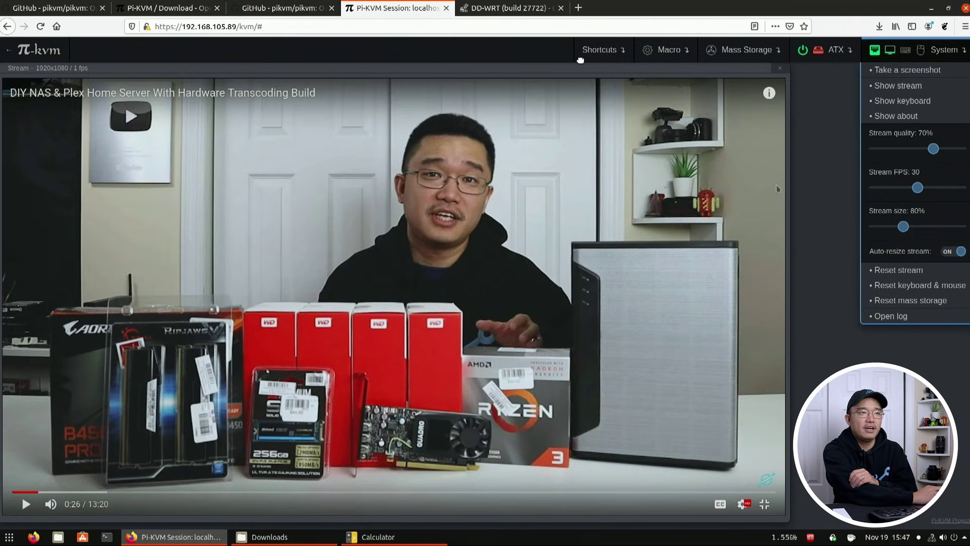
Leave the KVM session for the Pi-KVM start page and open the web terminal.
click(48, 50)
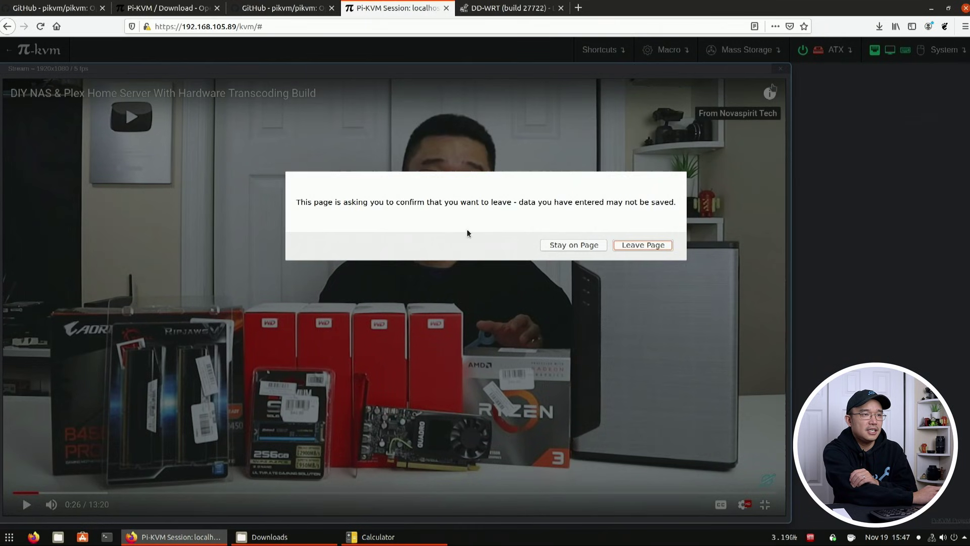
click(661, 247)
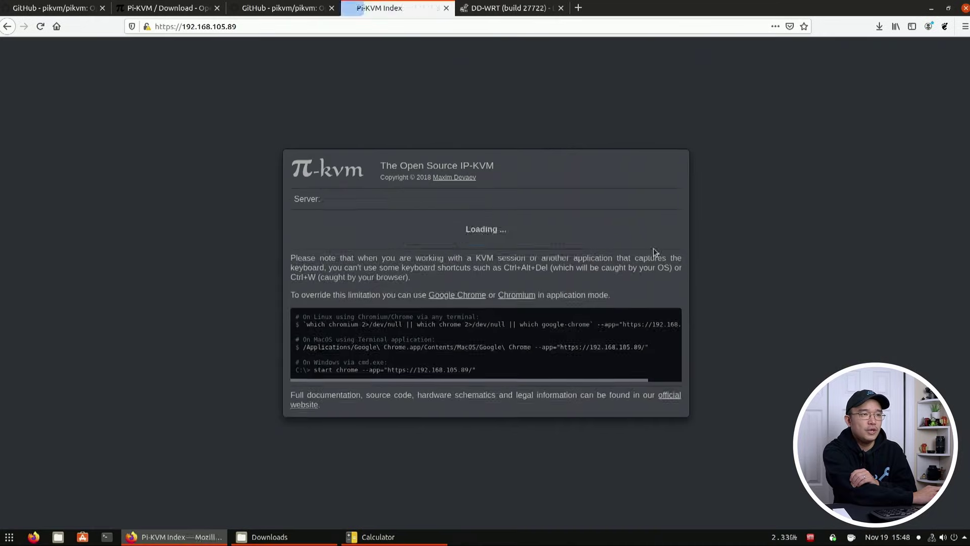
click(481, 240)
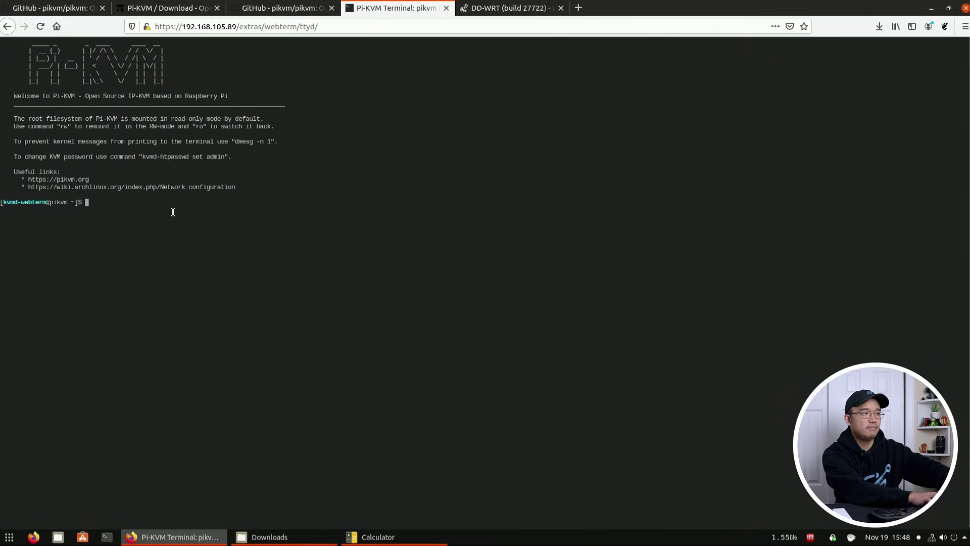
Become root with su -, remount read-write with rw, and run pacman -Syu.
text(su -)
key(Return)
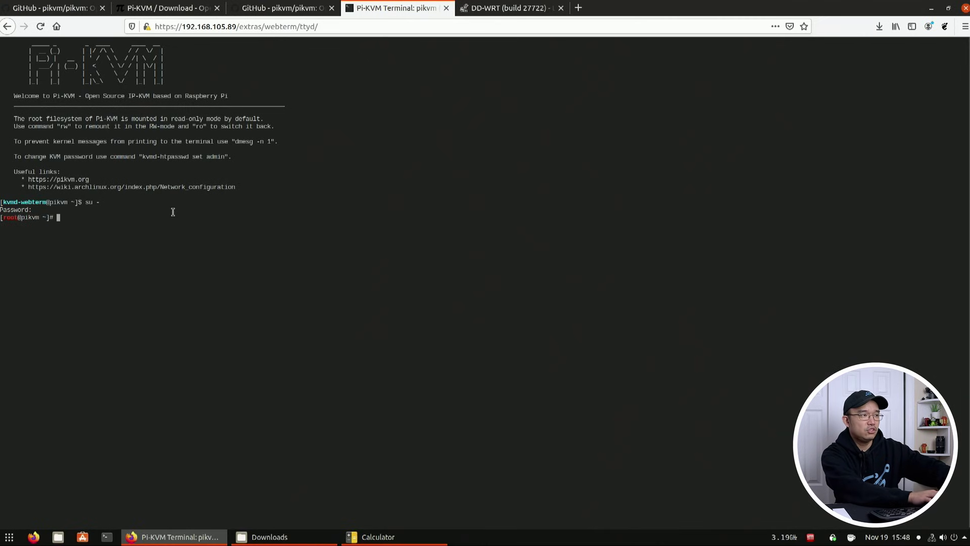
key(Return)
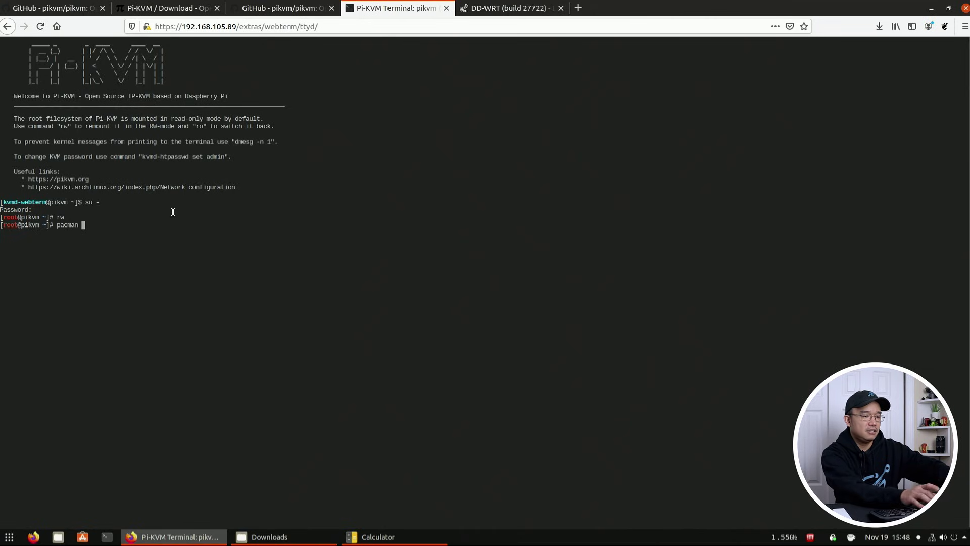
key(Return)
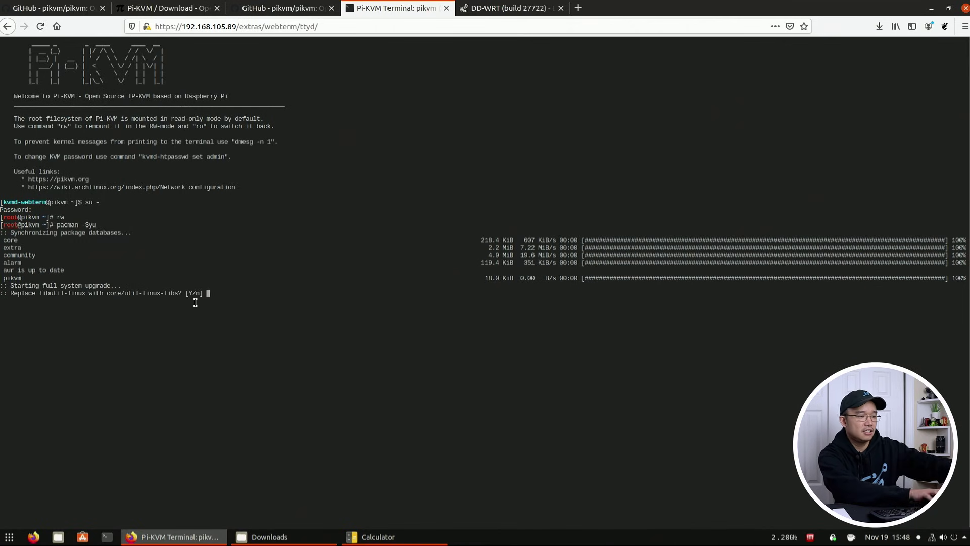
Accept replacing libutil-linux, select the kvmd package names, and confirm the 101-package upgrade with y.
key(Return)
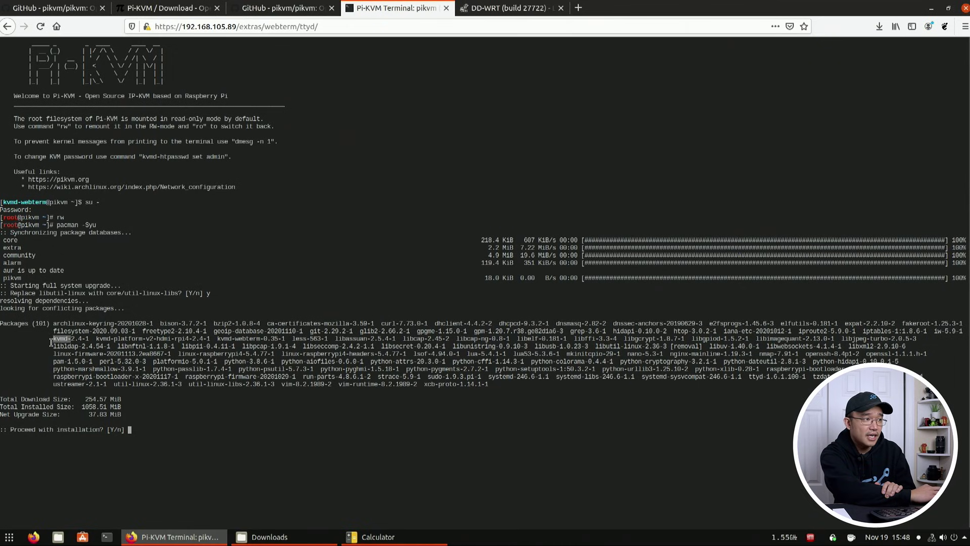
drag(53, 339, 64, 340)
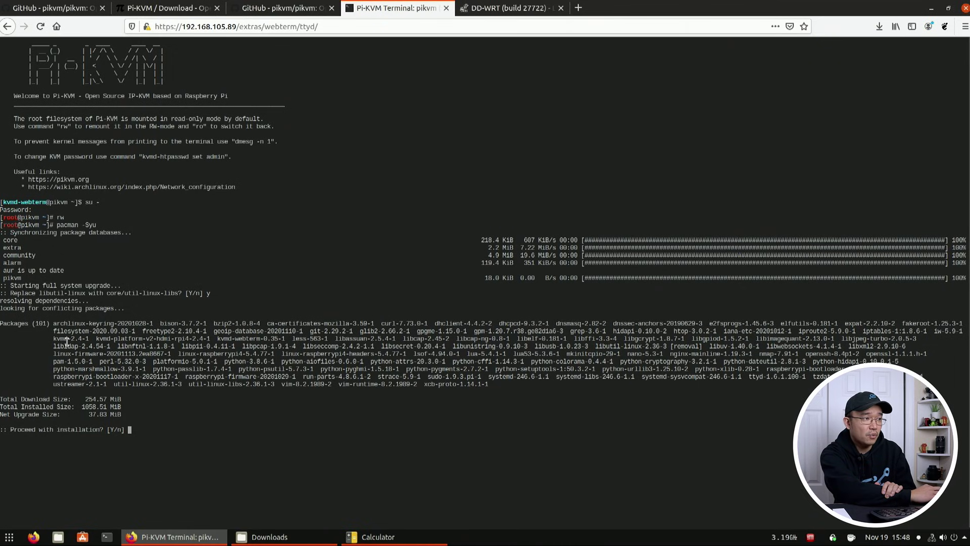
drag(55, 339, 159, 338)
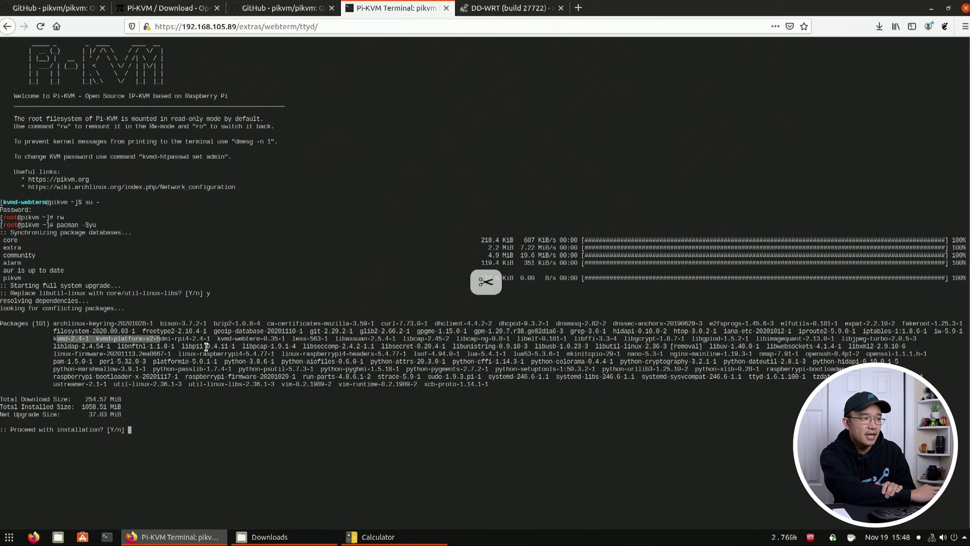
drag(221, 341, 288, 342)
click(288, 342)
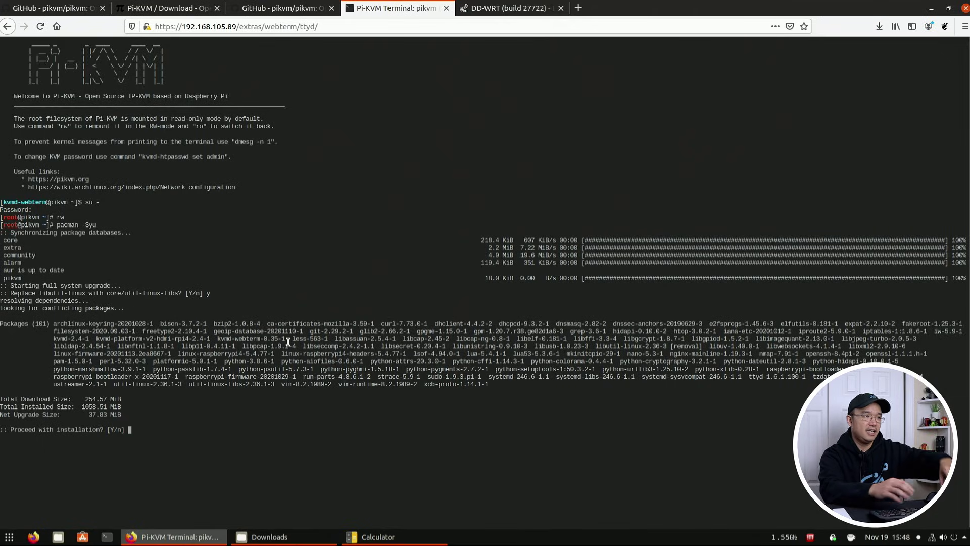
text(y)
key(Return)
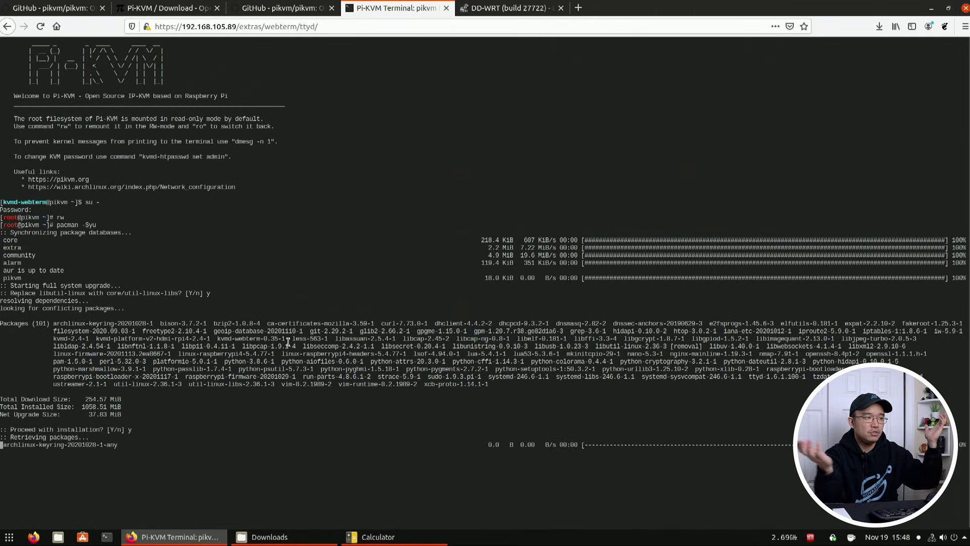